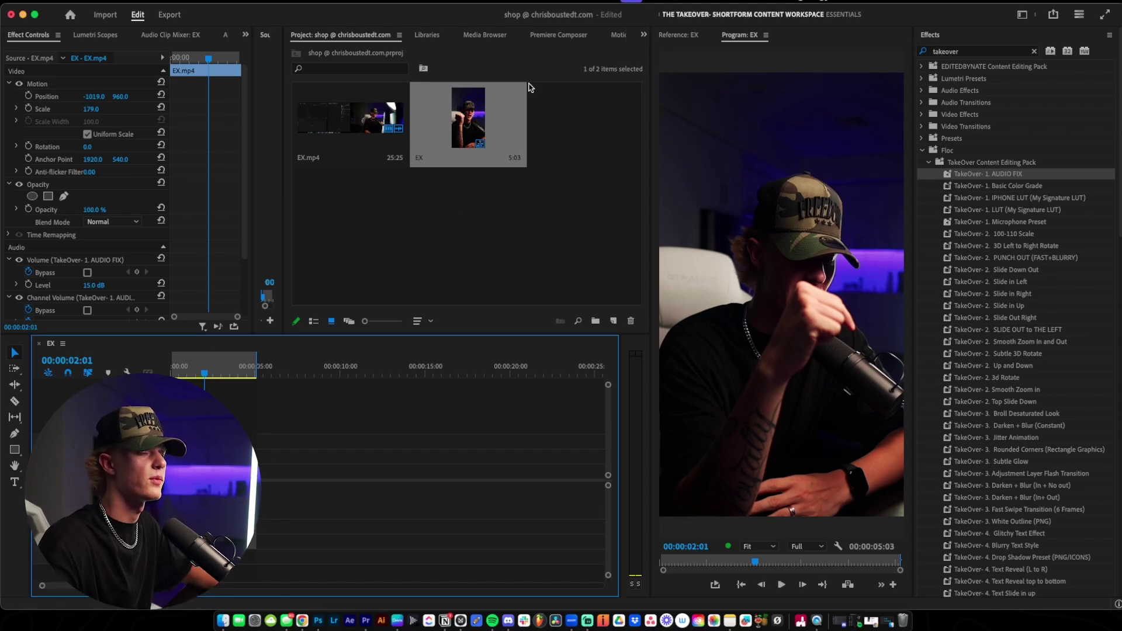
Bring up the Transcript view of the Text panel
click(36, 14)
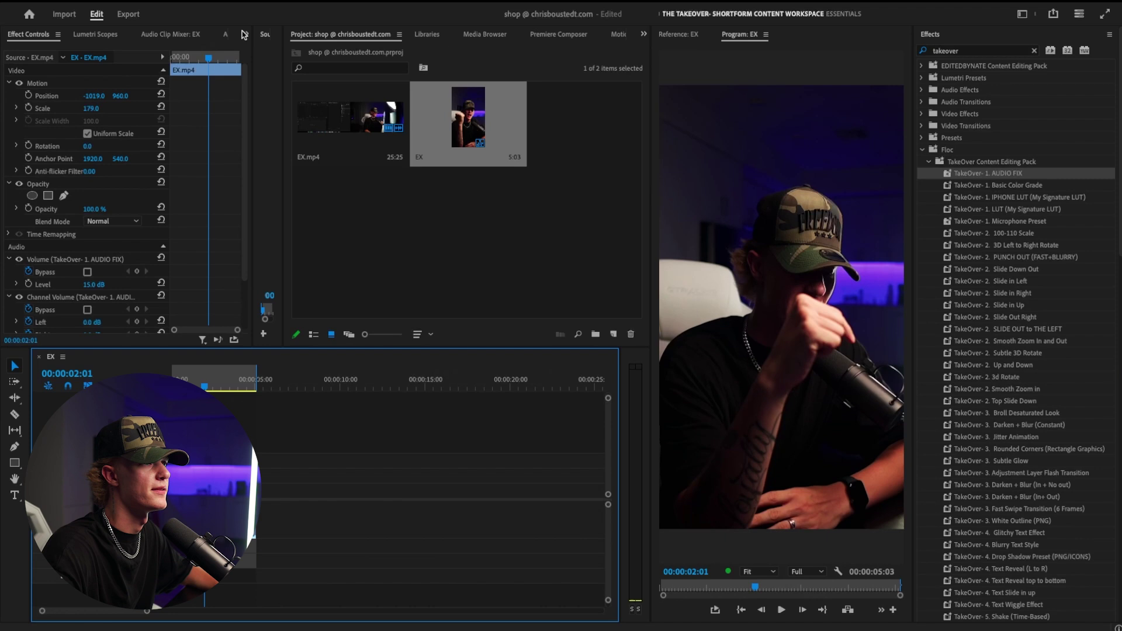
click(245, 34)
click(278, 104)
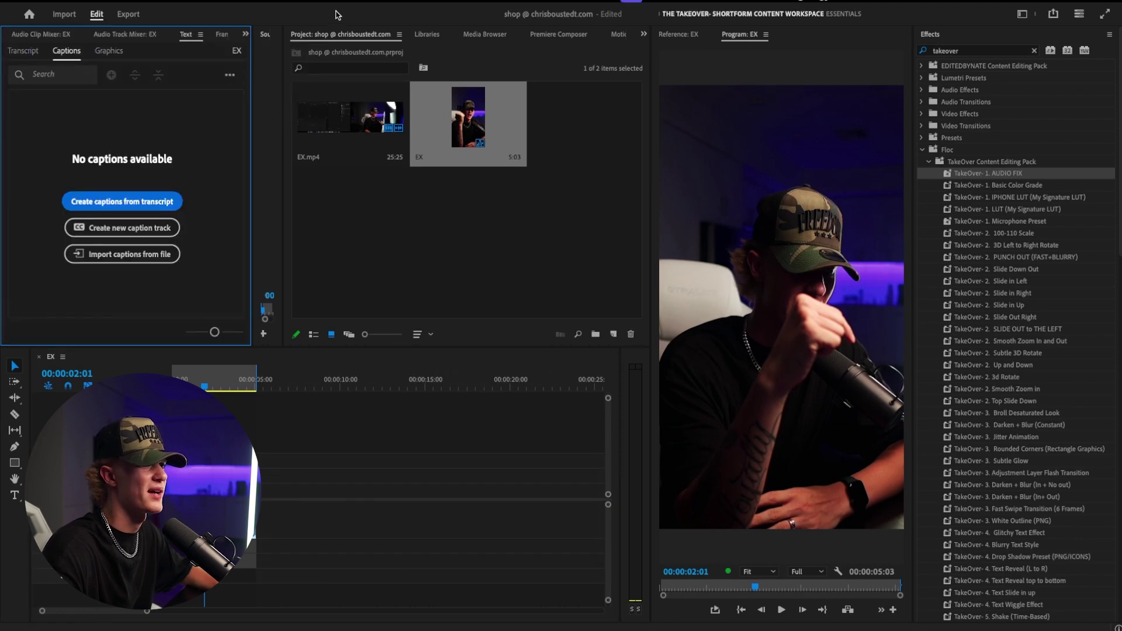
click(368, 2)
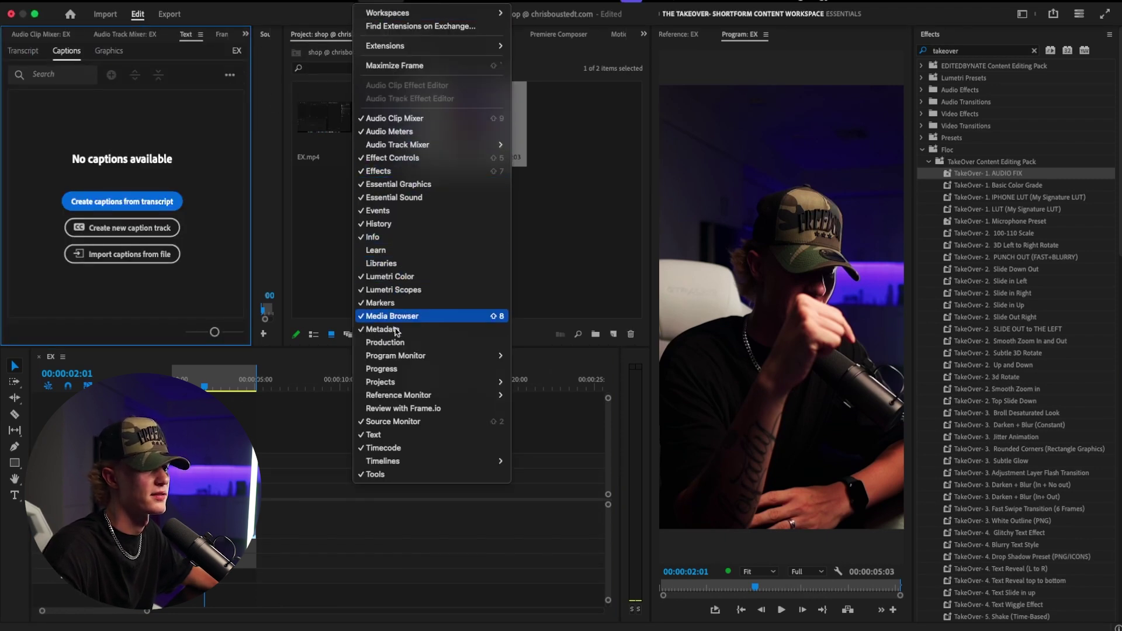
click(119, 172)
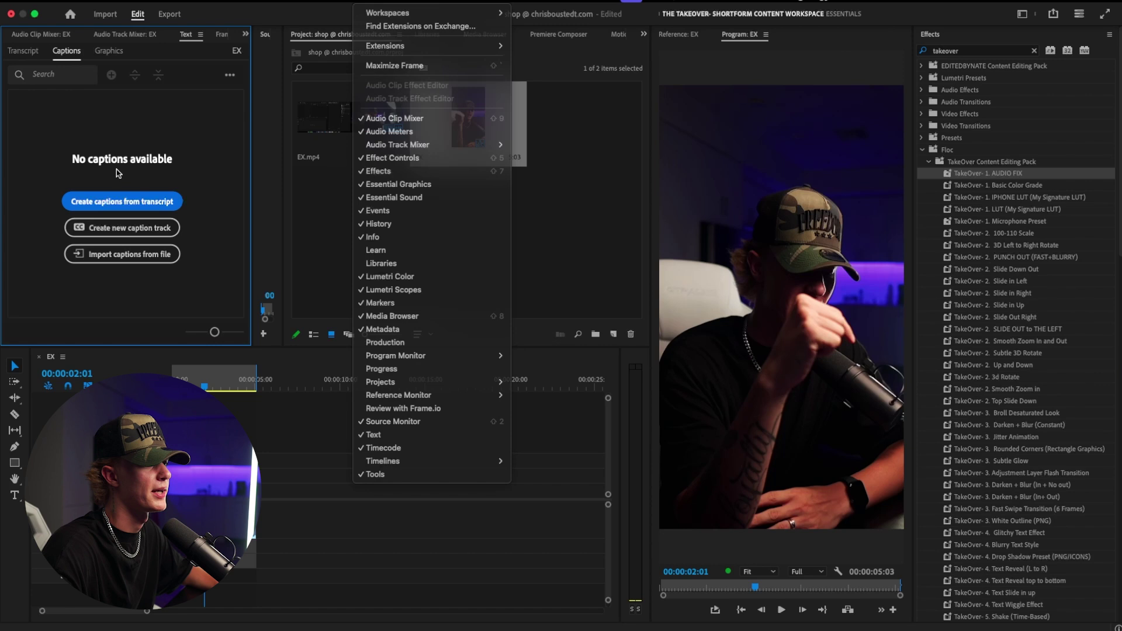
click(24, 51)
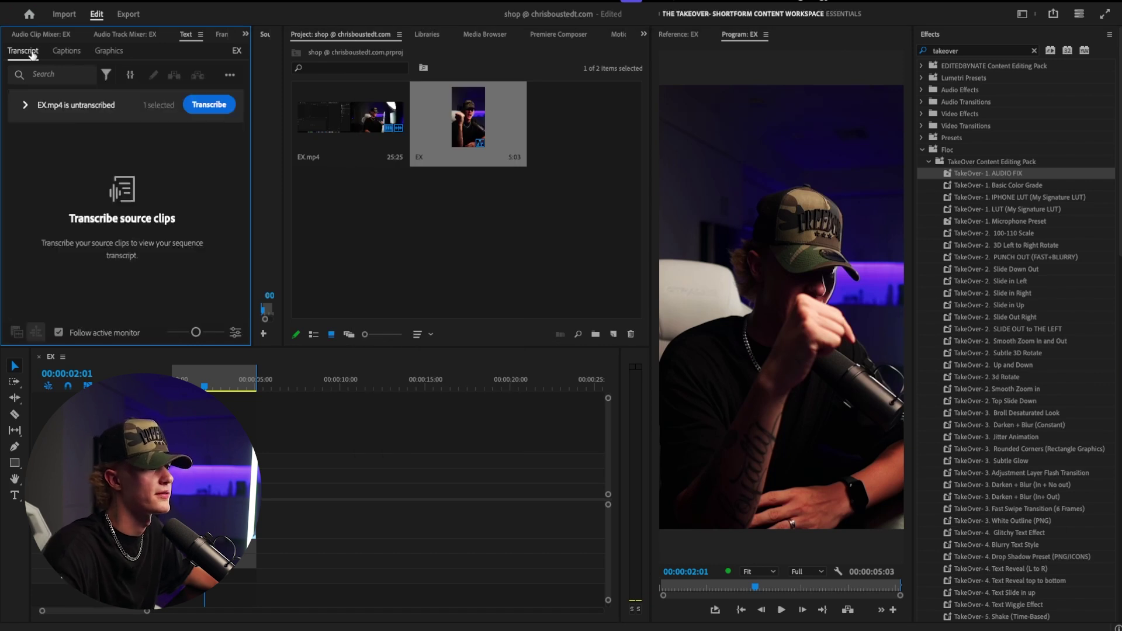
Set up a static transcript of the whole sequence, English, audio from Audio 1
click(230, 75)
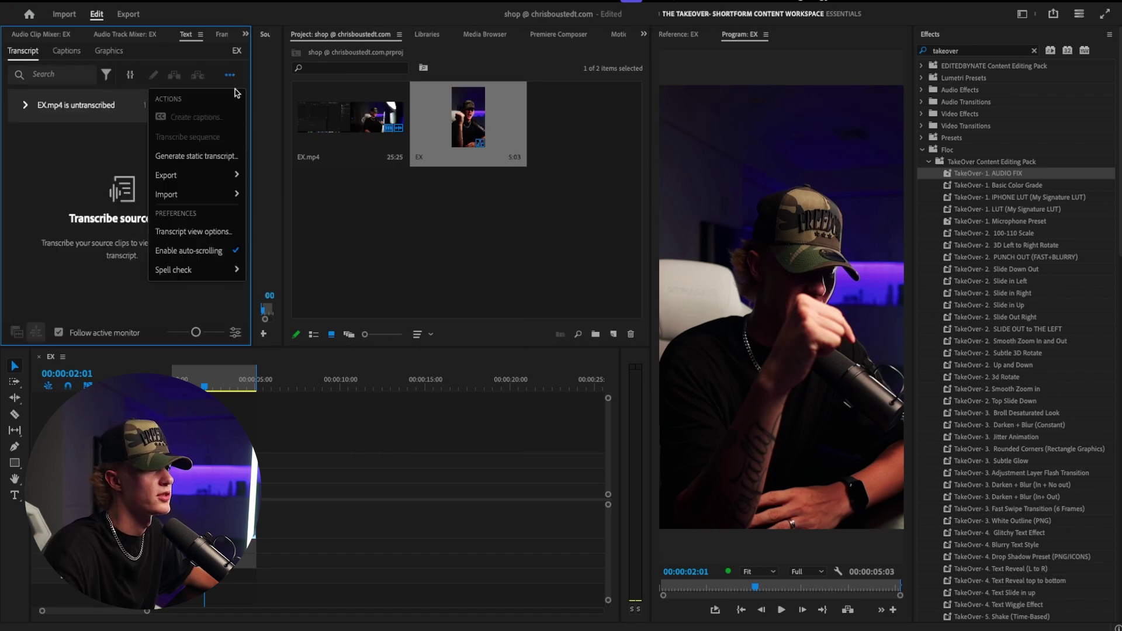
click(200, 156)
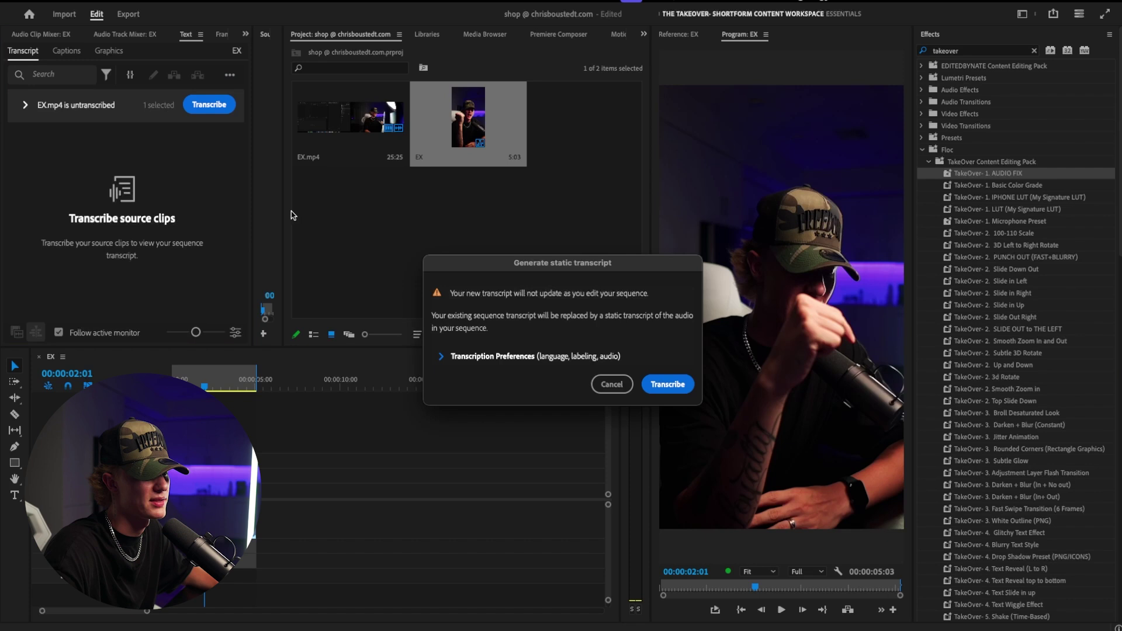
drag(482, 268, 417, 224)
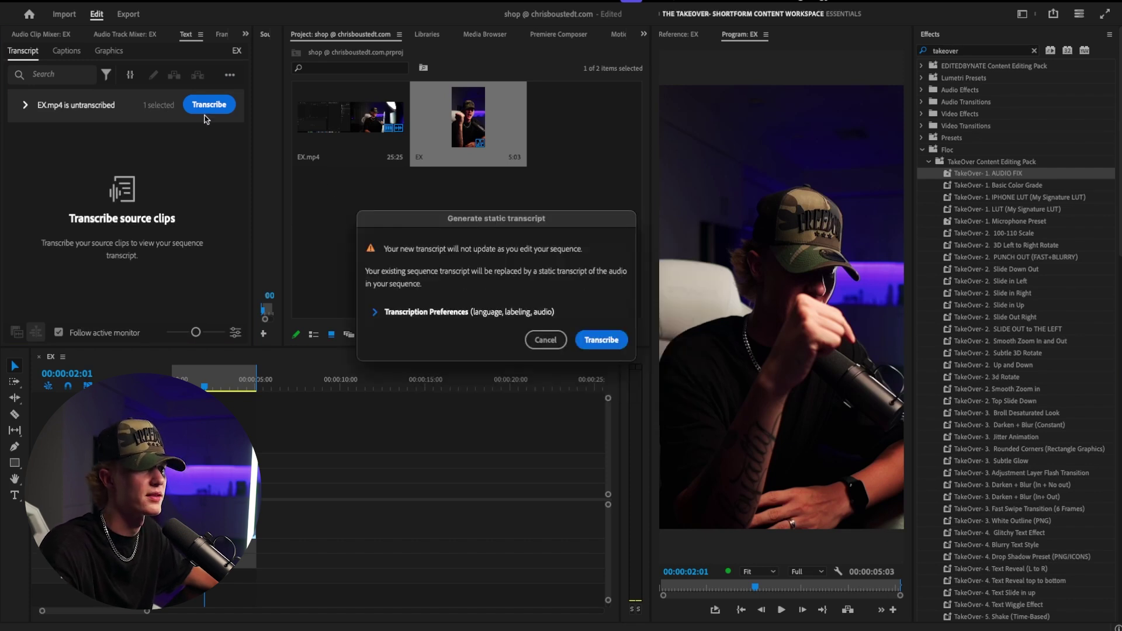
click(377, 313)
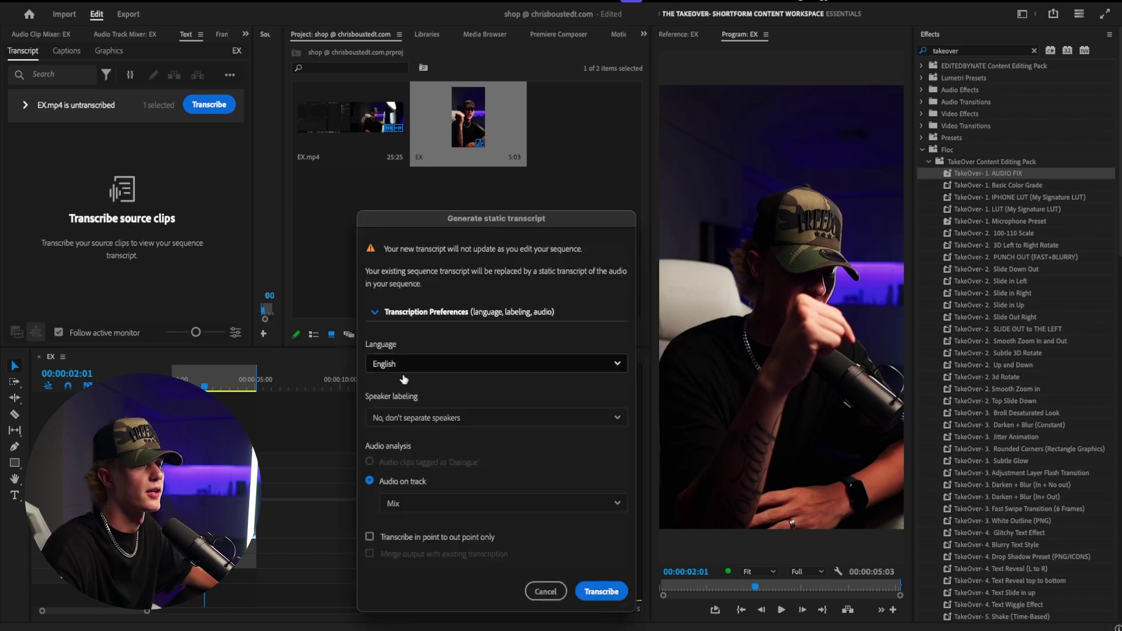
click(310, 457)
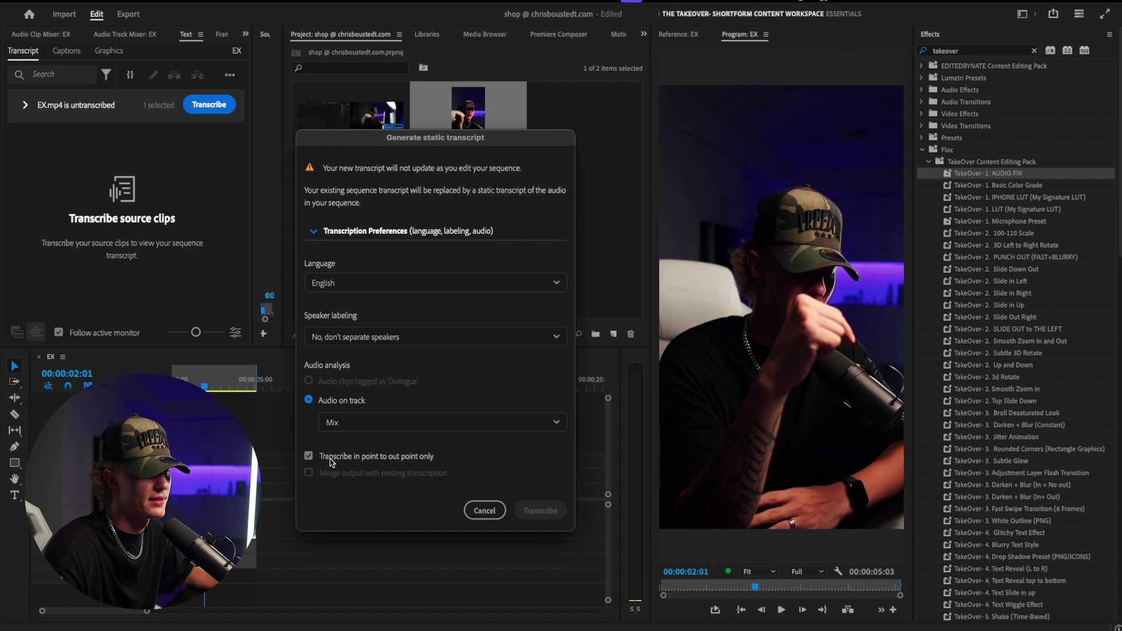
click(308, 456)
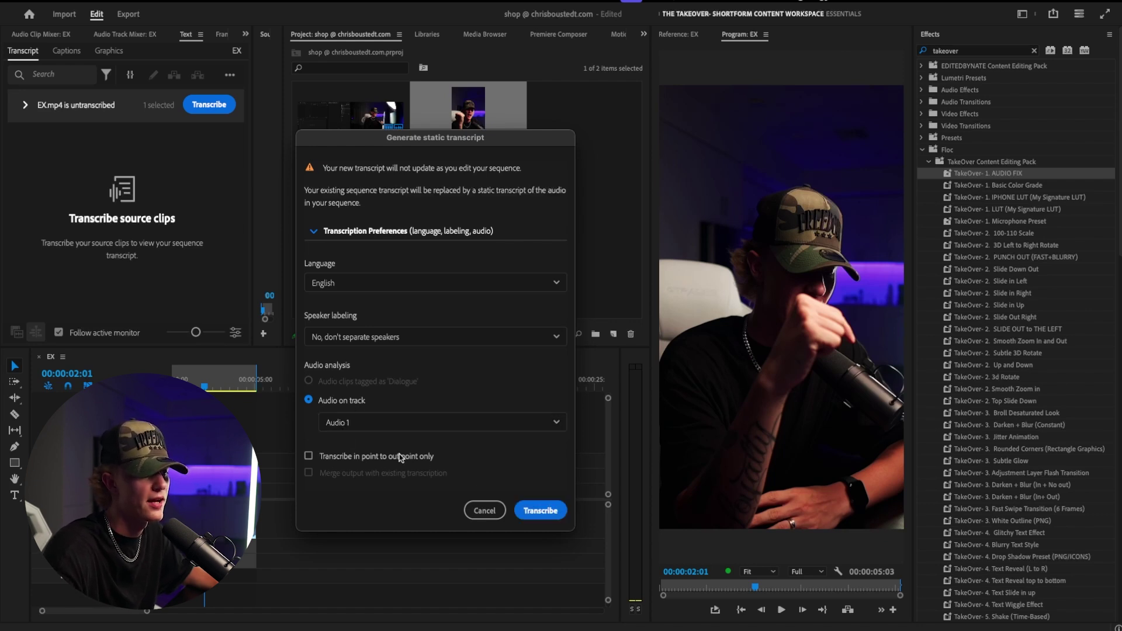
Transcribe the sequence, correct 'gassed' to 'gas', and switch to the captions view
click(523, 506)
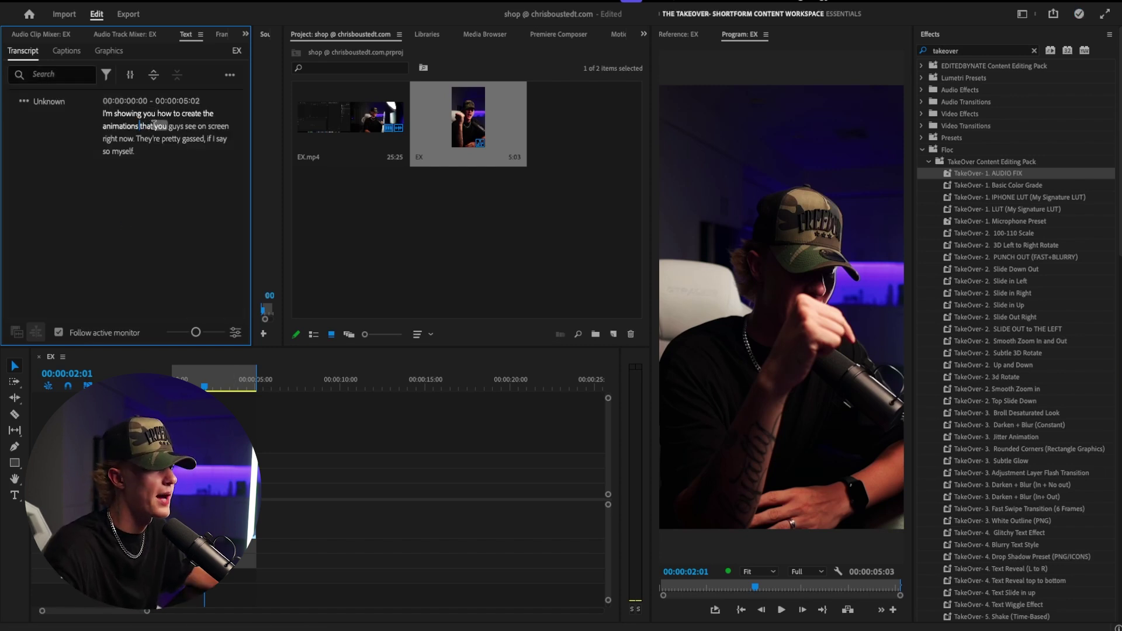
double_click(192, 134)
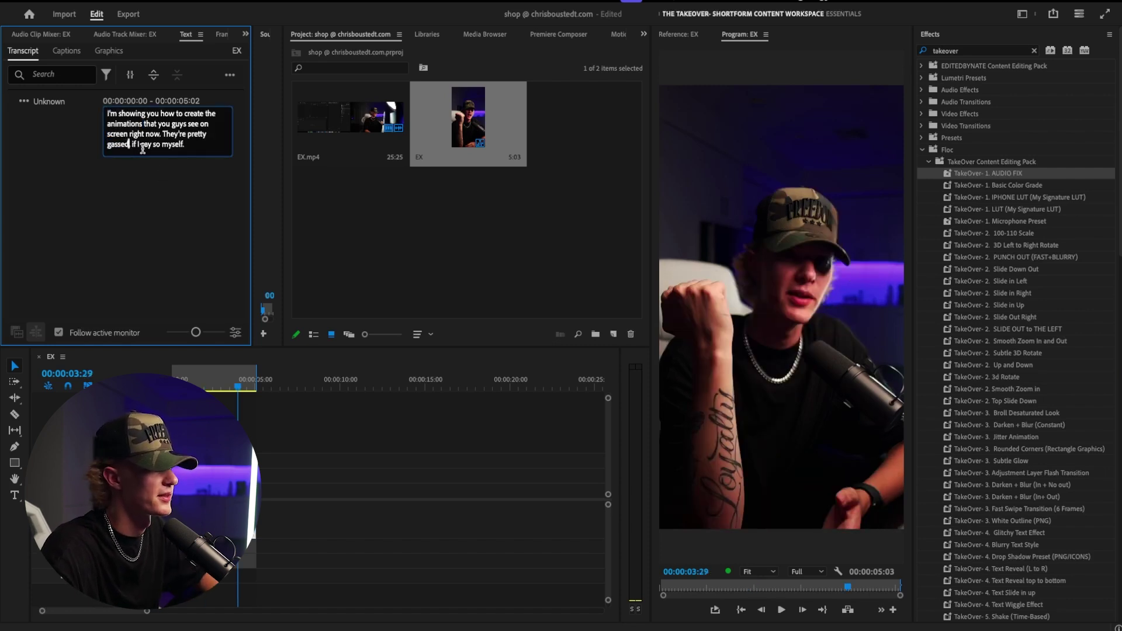
key(BackSpace)
text(,)
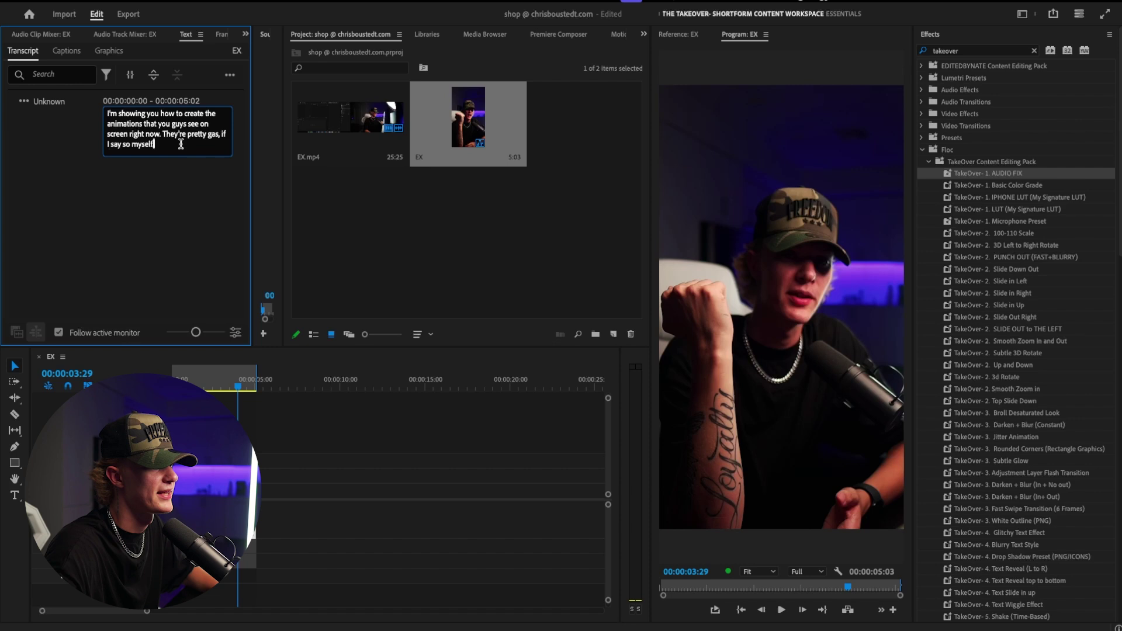
click(168, 182)
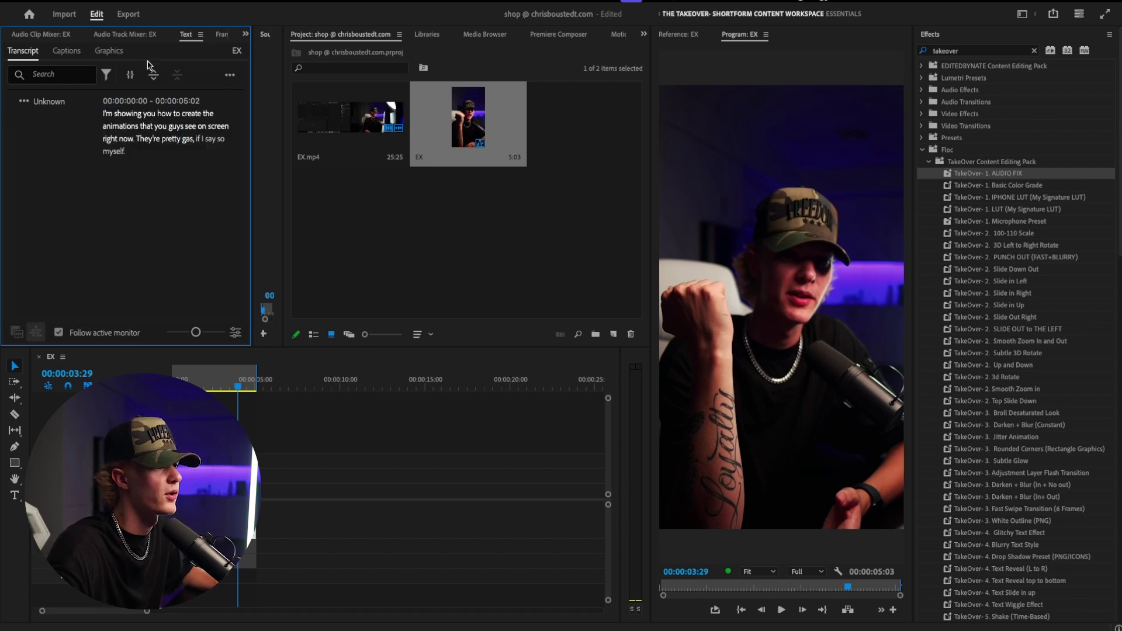
click(66, 51)
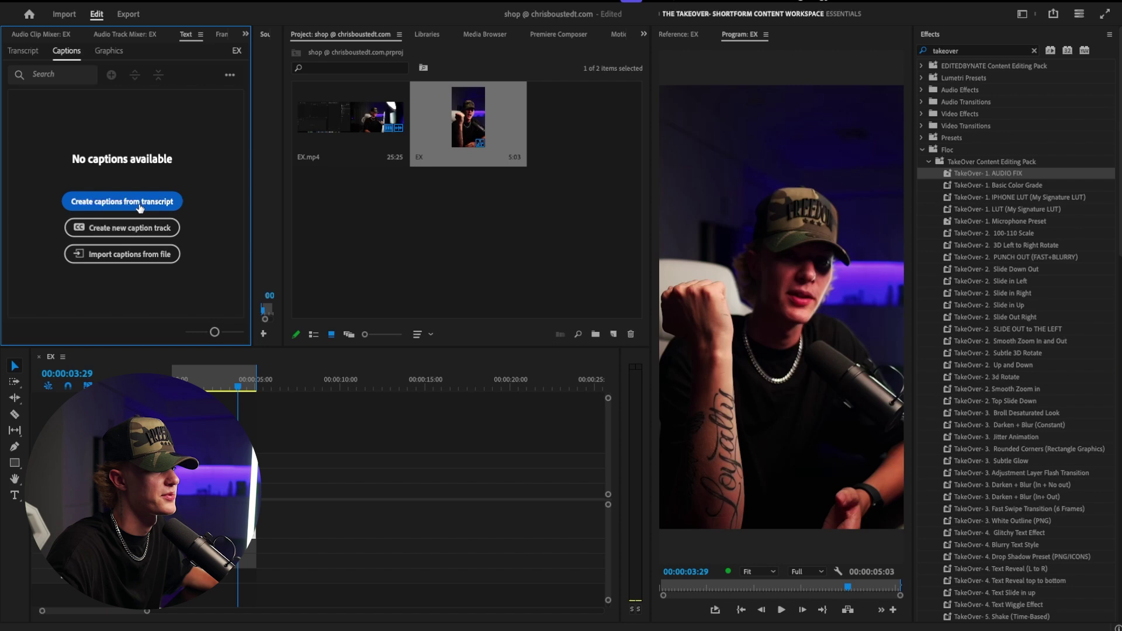
Create captions from the transcript with a 15-character maximum and select the caption clips
click(140, 204)
click(445, 353)
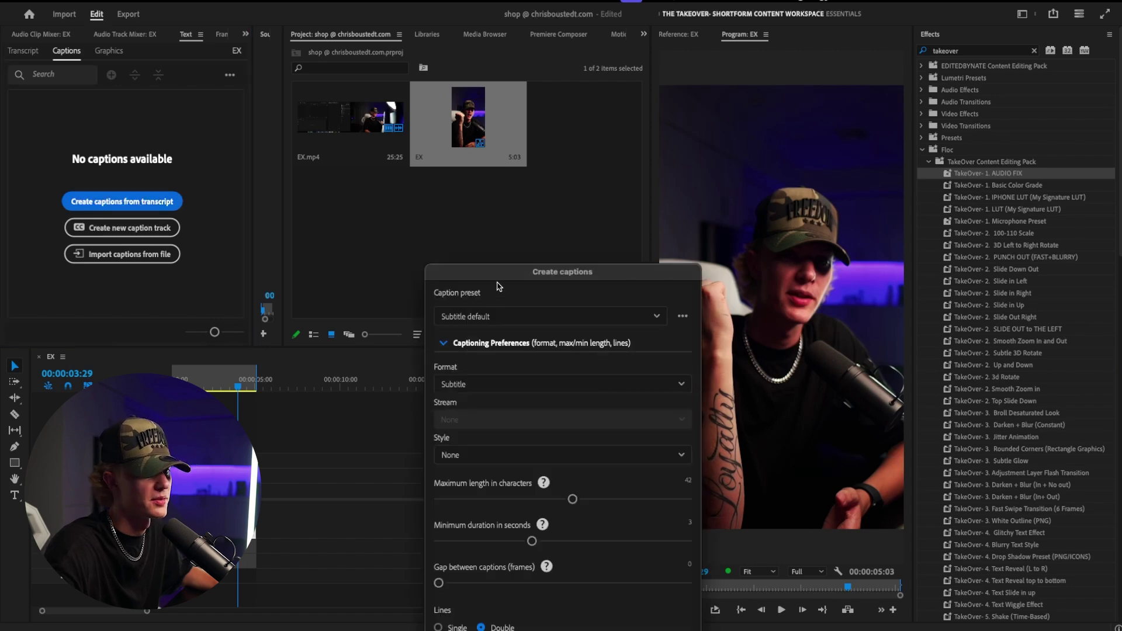
drag(500, 276, 287, 74)
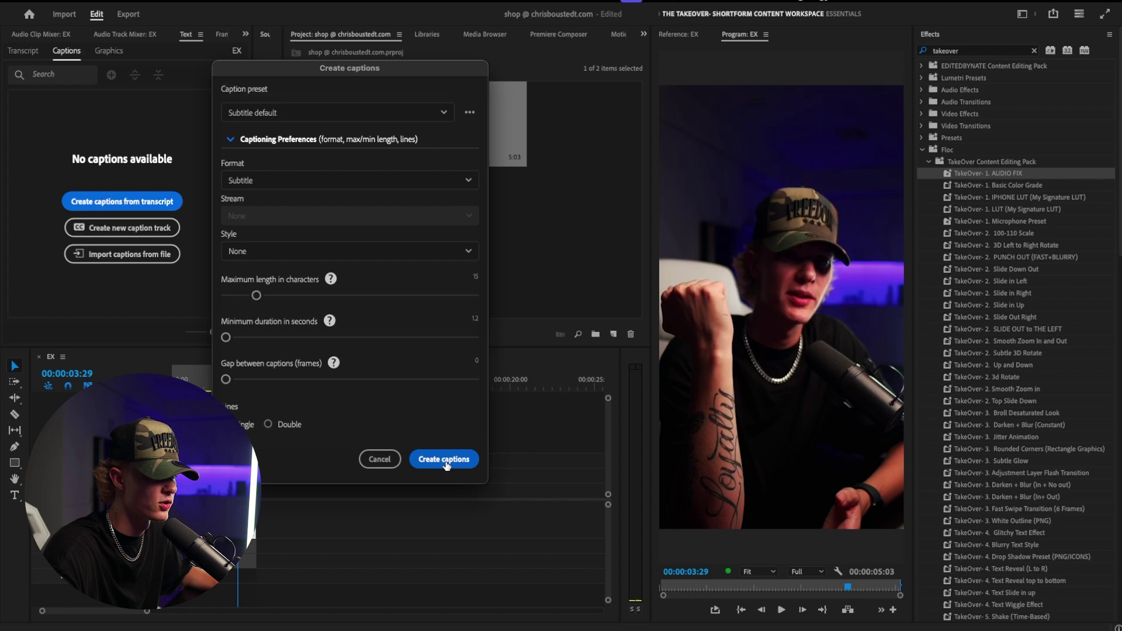
click(445, 460)
mouse_move(321, 403)
mouse_down()
mouse_move(238, 400)
mouse_move(252, 401)
mouse_up()
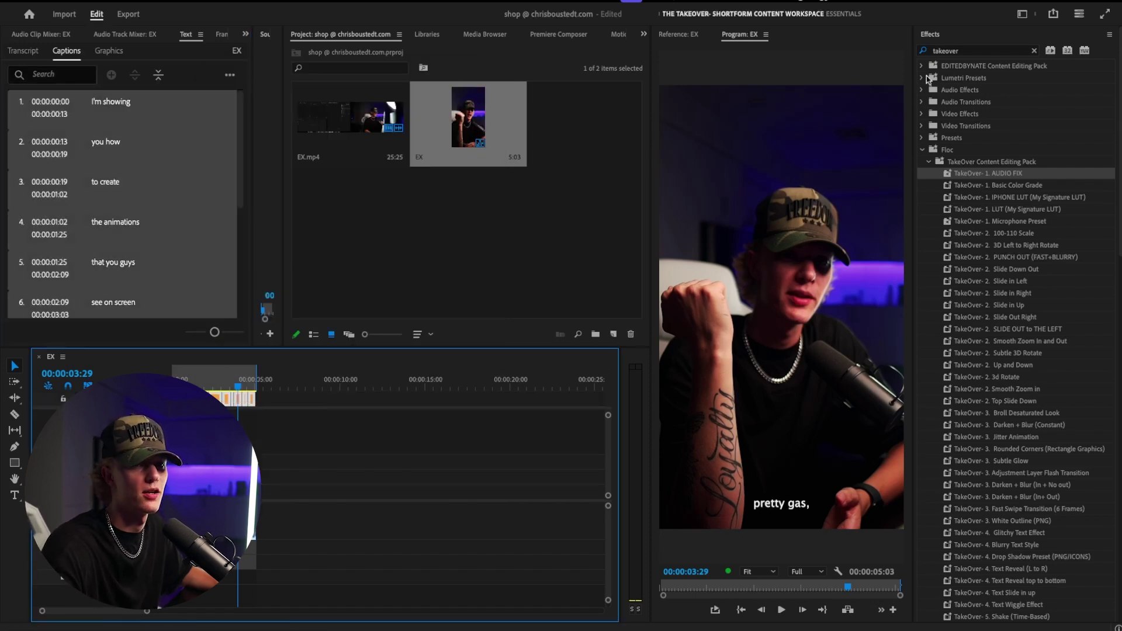
Centre the captions in the frame and change their font to Akira Expanded
click(930, 34)
click(947, 52)
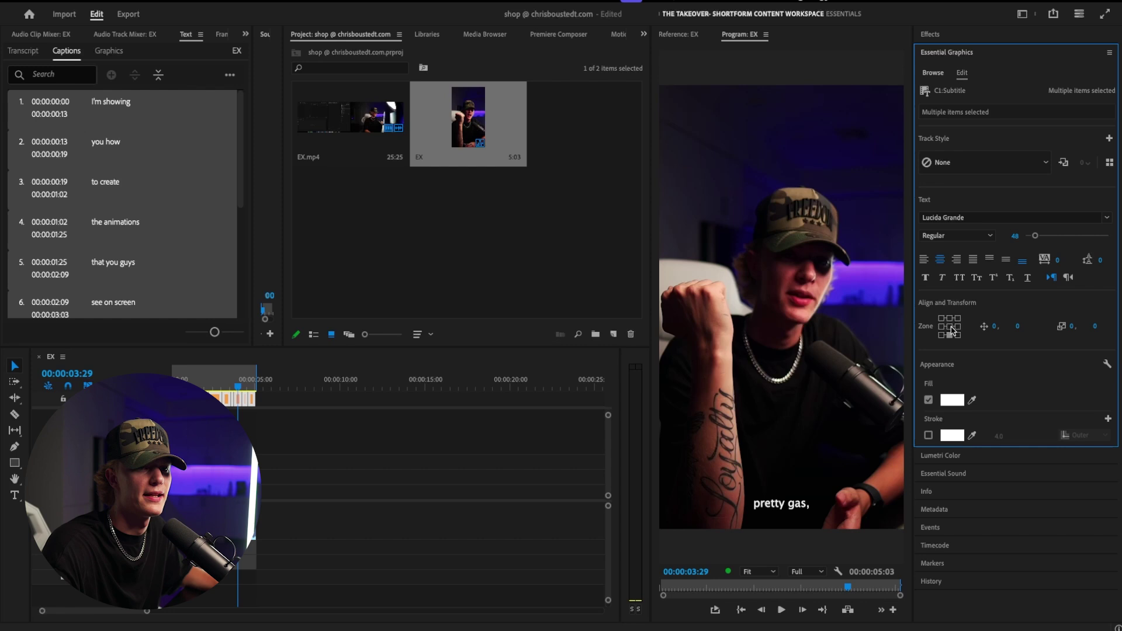
click(950, 327)
click(970, 218)
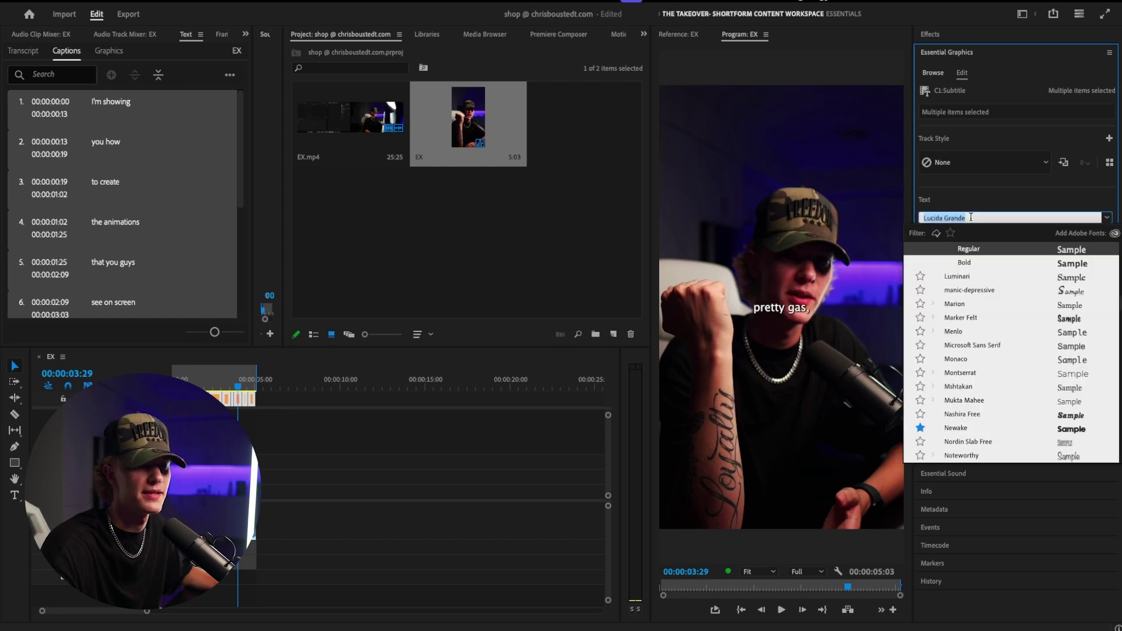
key(BackSpace)
text(a)
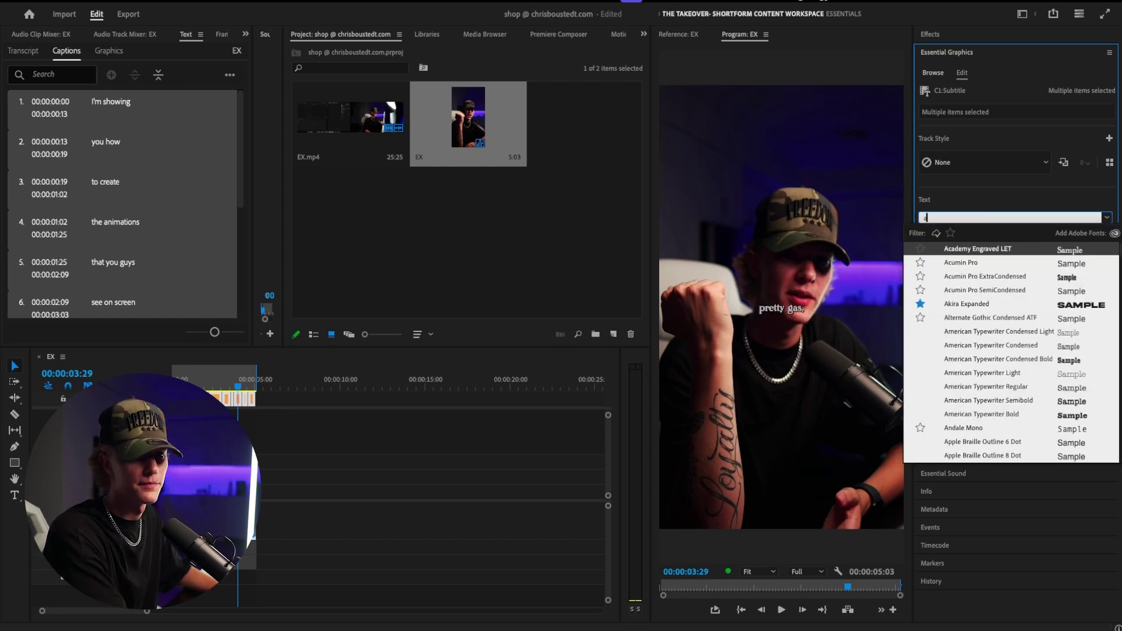
text(kira)
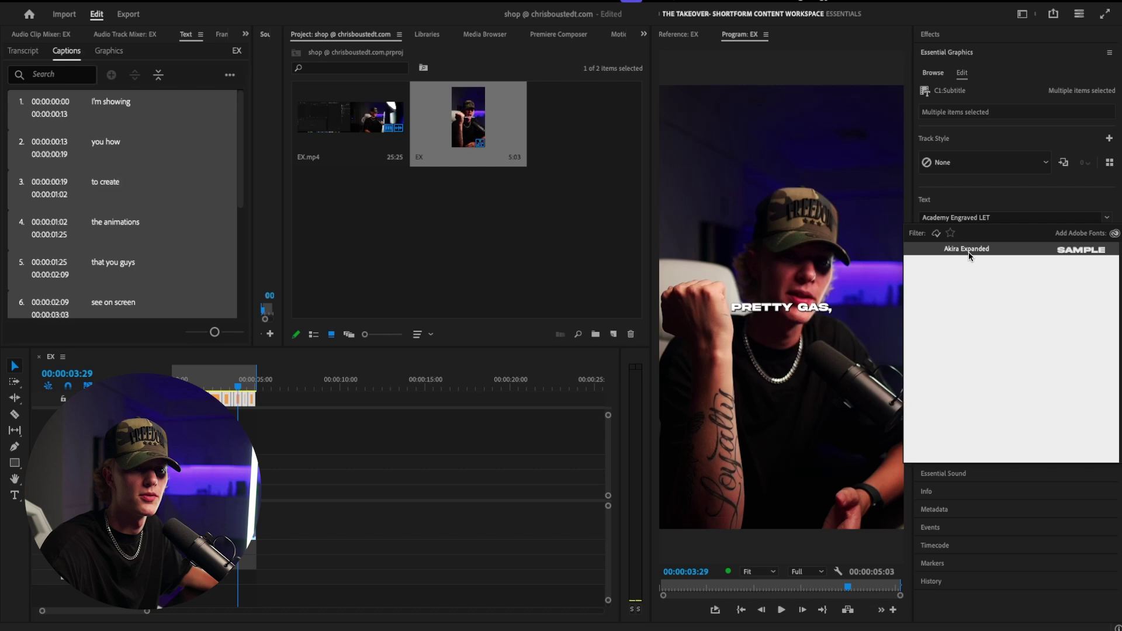
click(967, 250)
Enlarge the caption text from 48 to 60 and review the shadow settings
scroll(987, 306, down, 1)
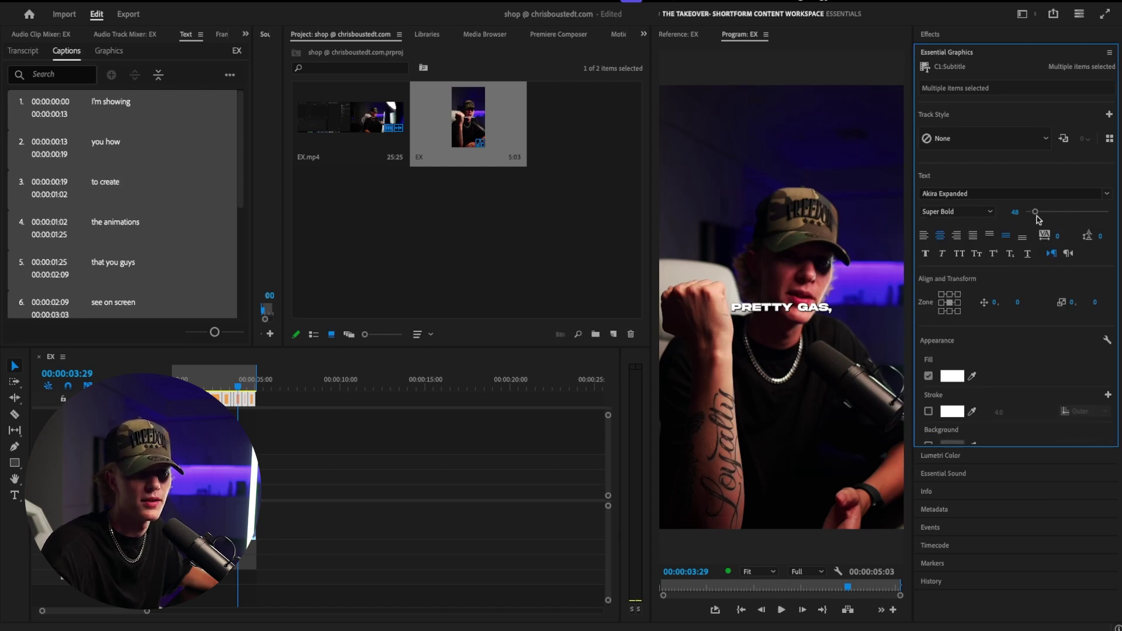
drag(1034, 213, 1037, 213)
scroll(1036, 347, down, 4)
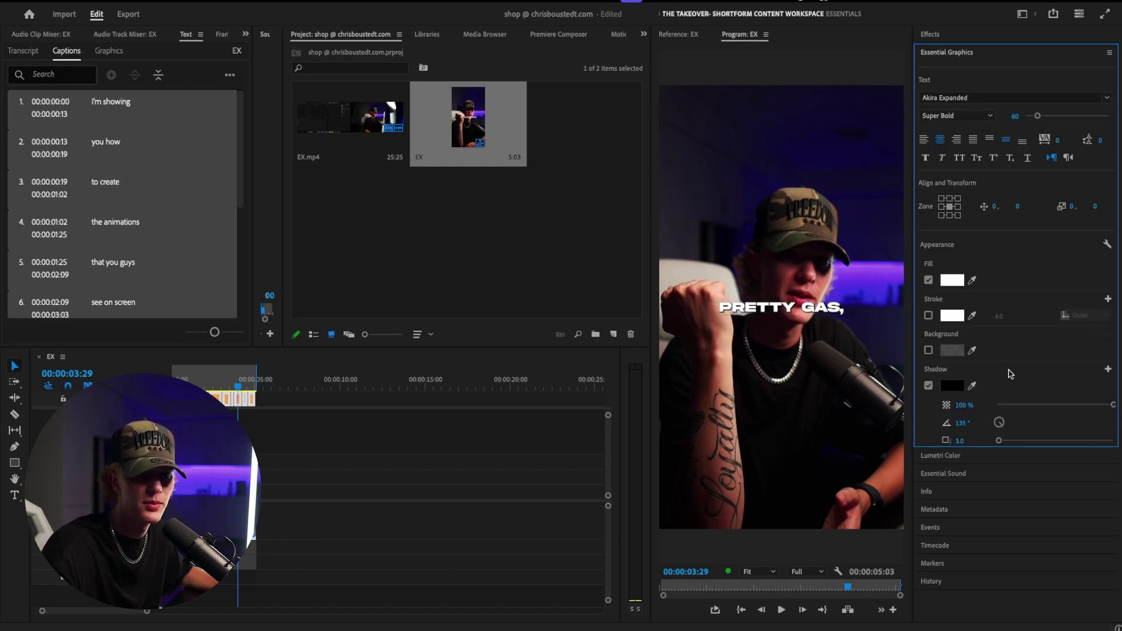
scroll(979, 272, down, 2)
scroll(1005, 350, down, 1)
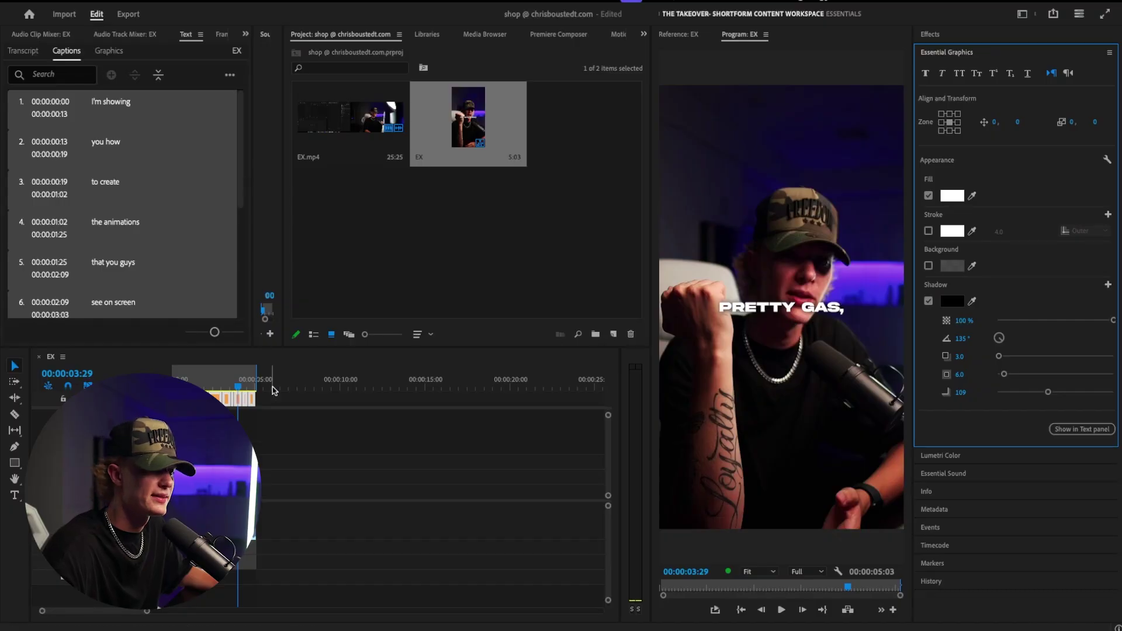
Select every caption on the track and collapse the caption graphics properties
click(266, 398)
key(ctrl+a)
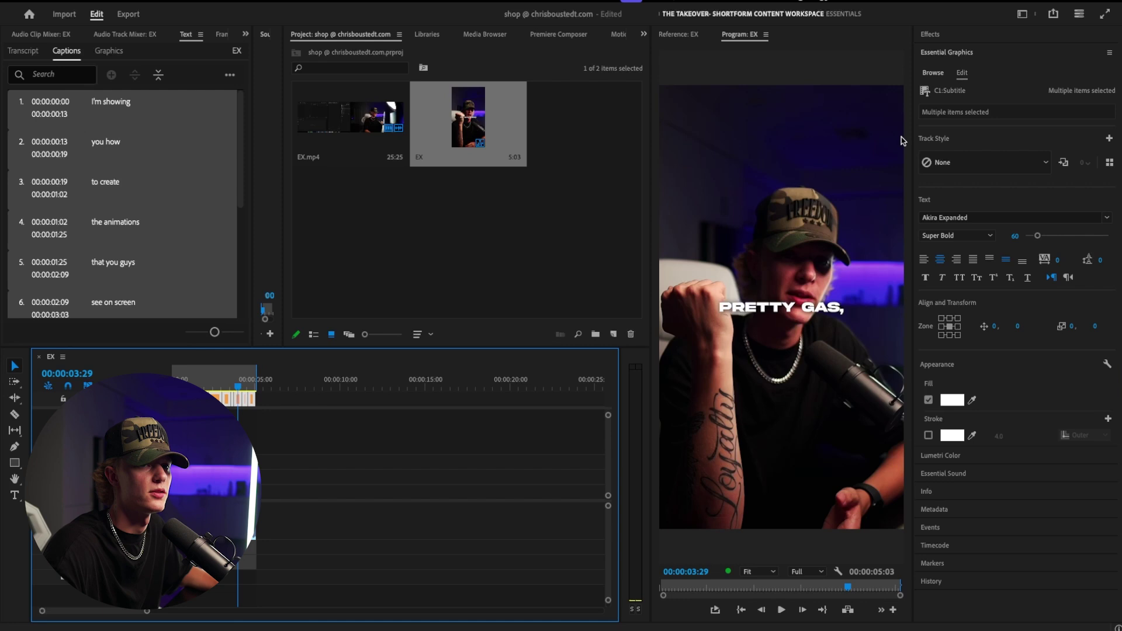
click(938, 49)
text(takeover)
click(998, 307)
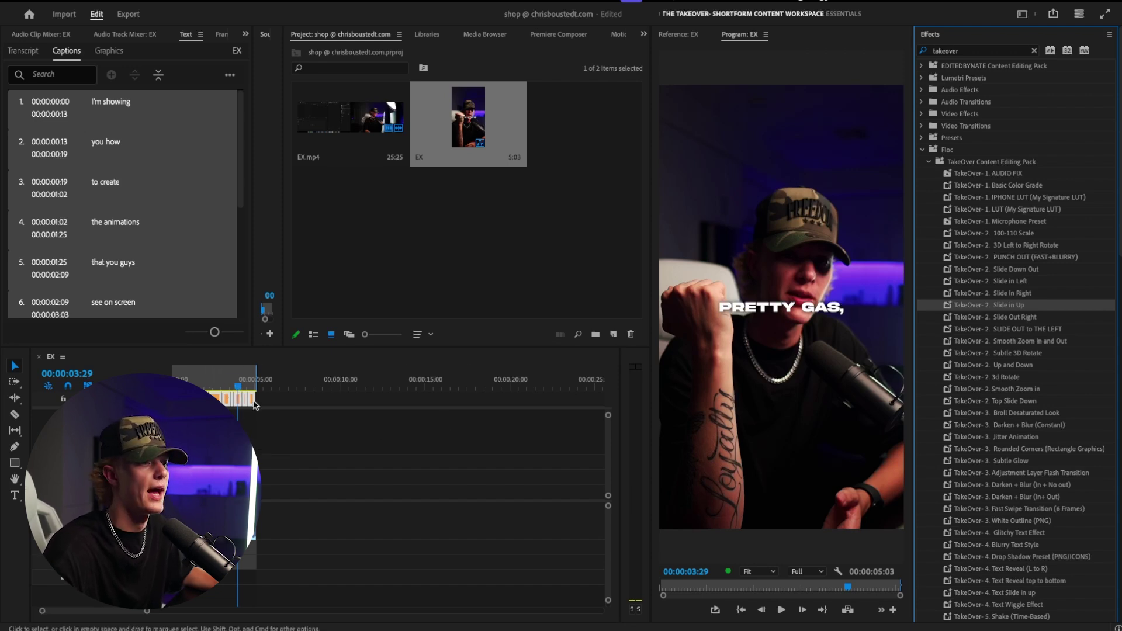
Upgrade the captions to graphic clips and fit the whole sequence in the timeline
click(292, 1)
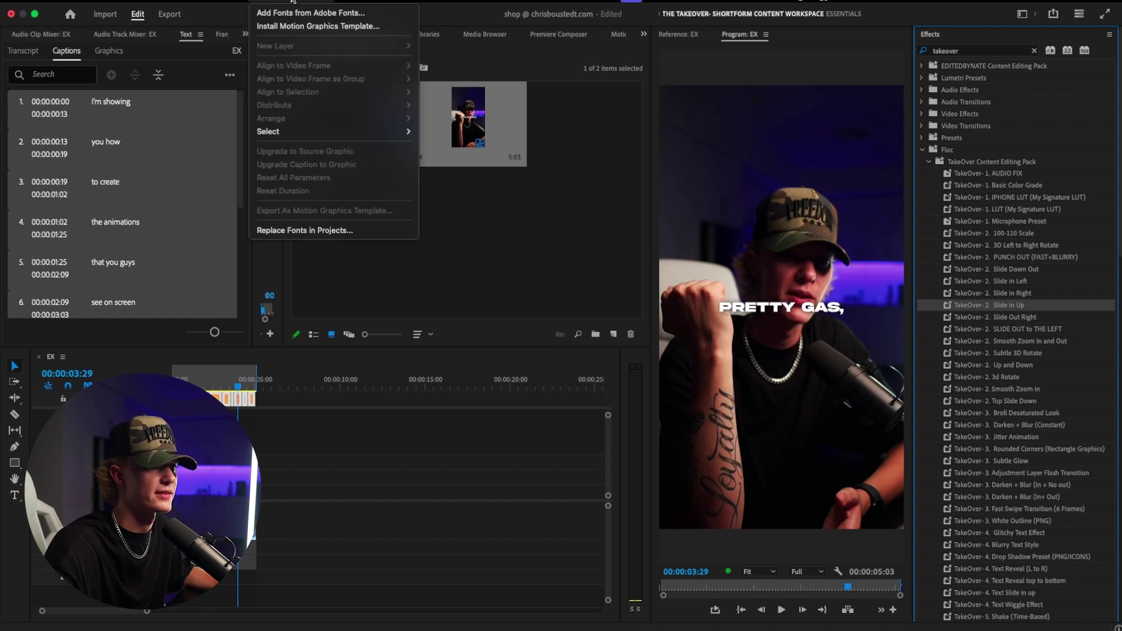
click(314, 165)
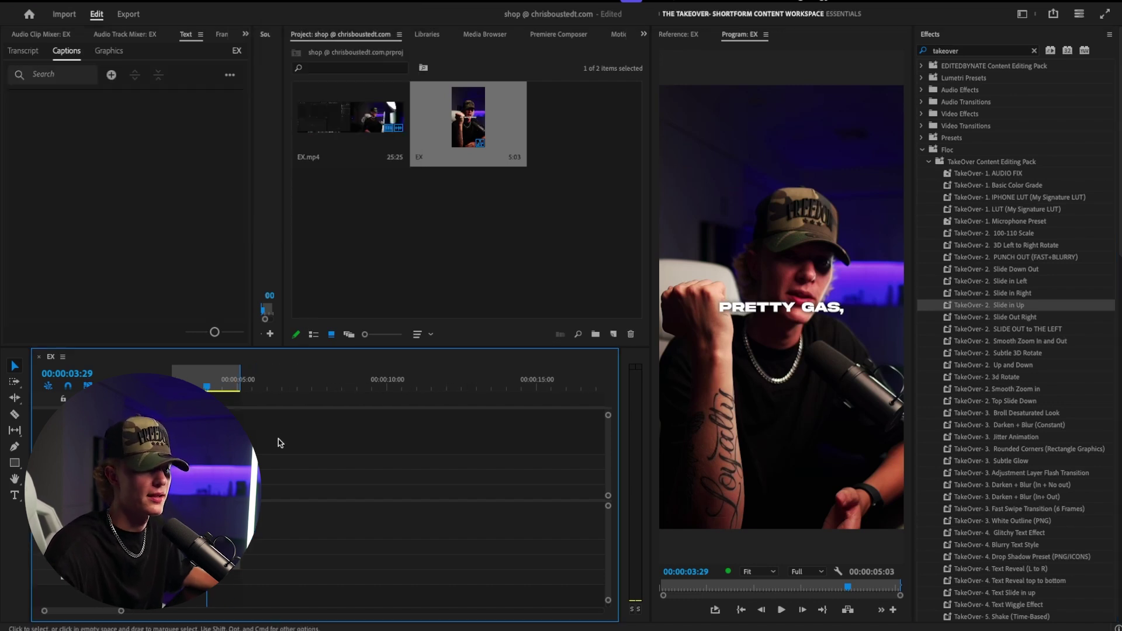
drag(256, 451, 252, 464)
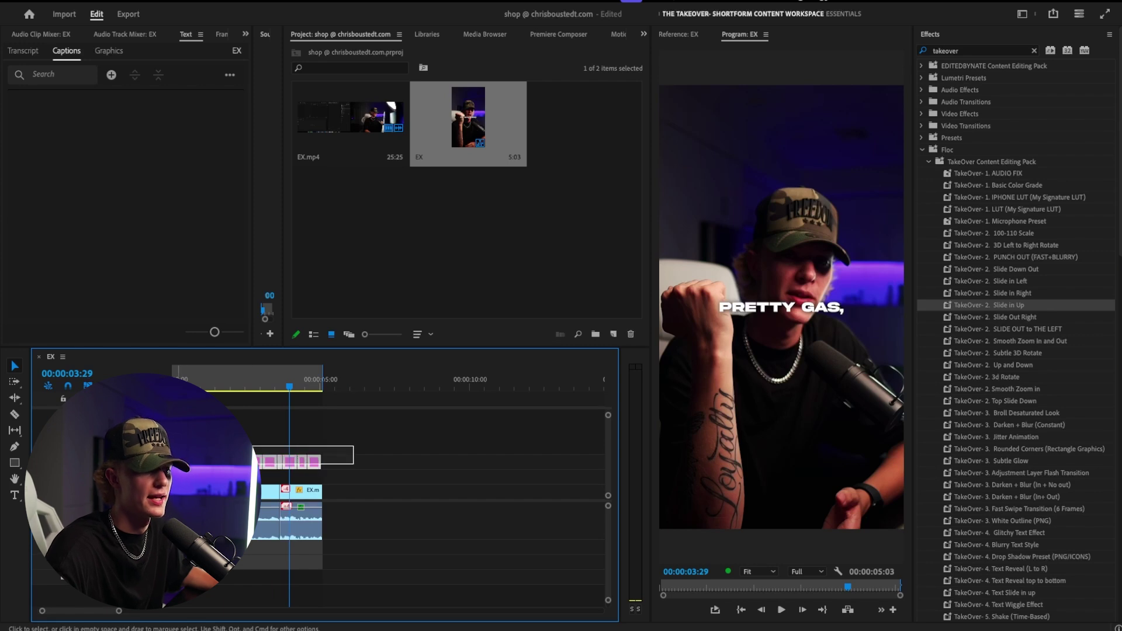
key(equal)
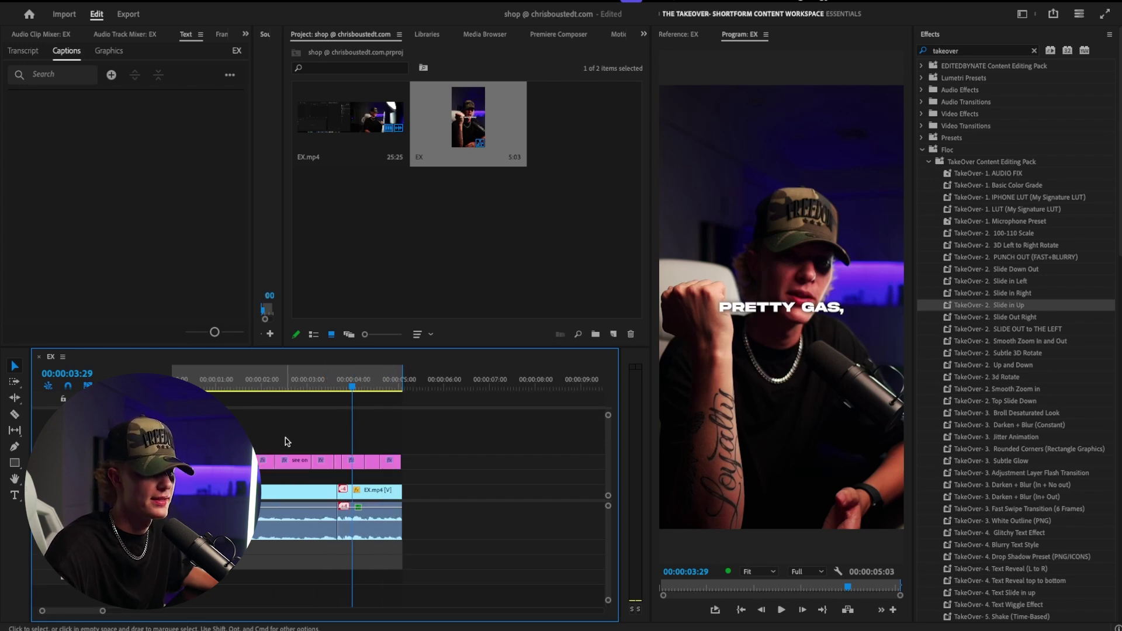
key(Home)
key(backslash)
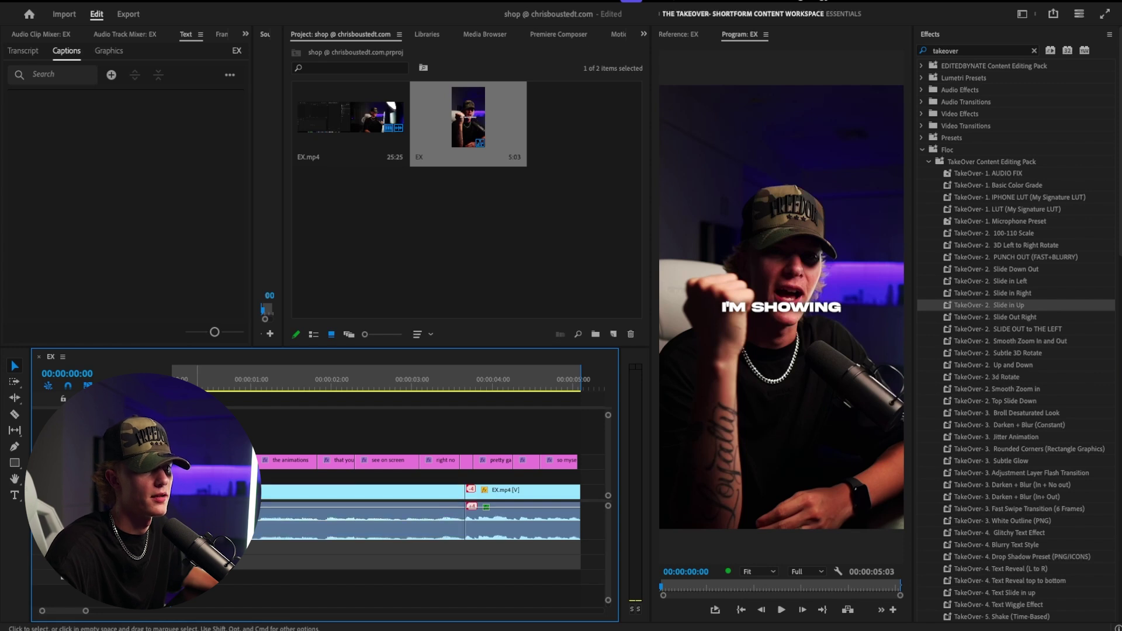
Apply the Transform effect to the 'I'm showing' caption graphic and view its effect settings
click(972, 52)
text(transform)
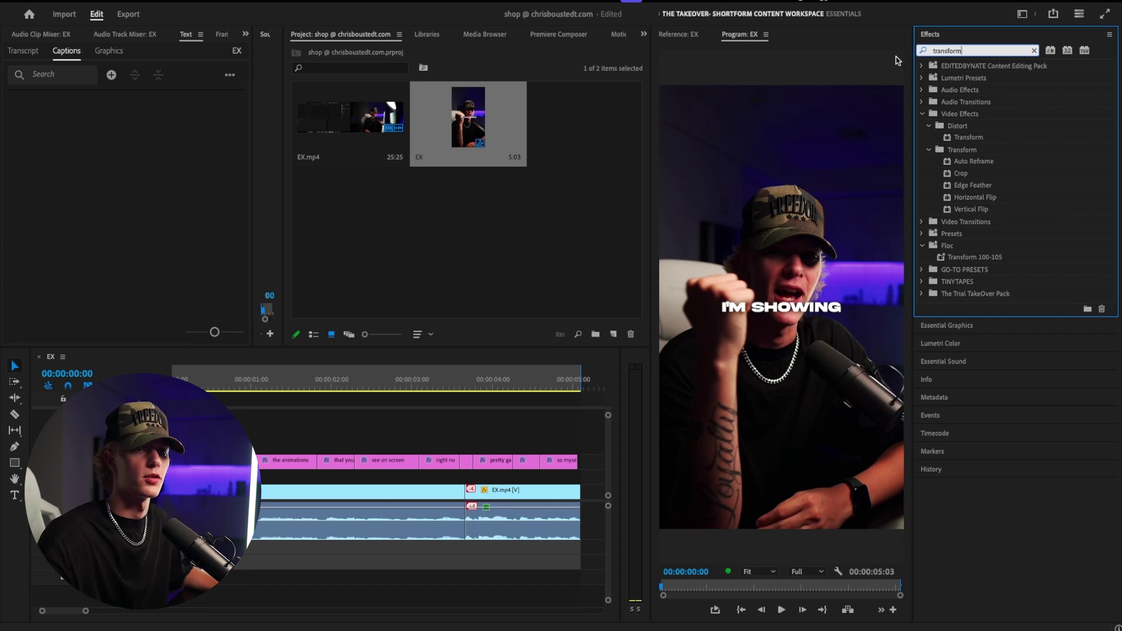
drag(961, 140, 55, 40)
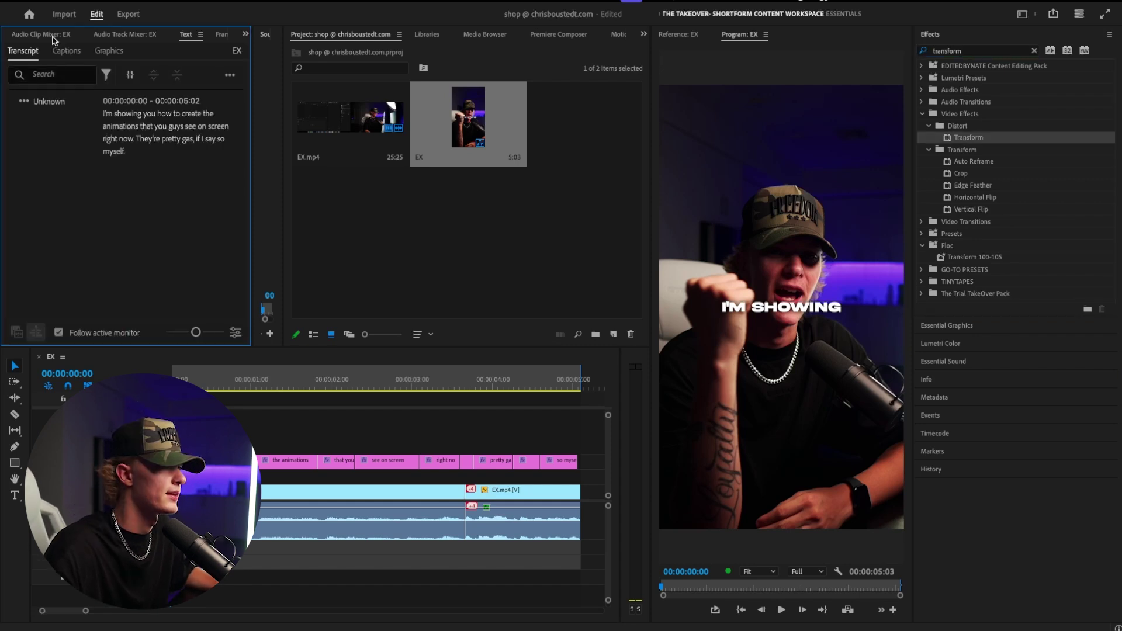
click(246, 36)
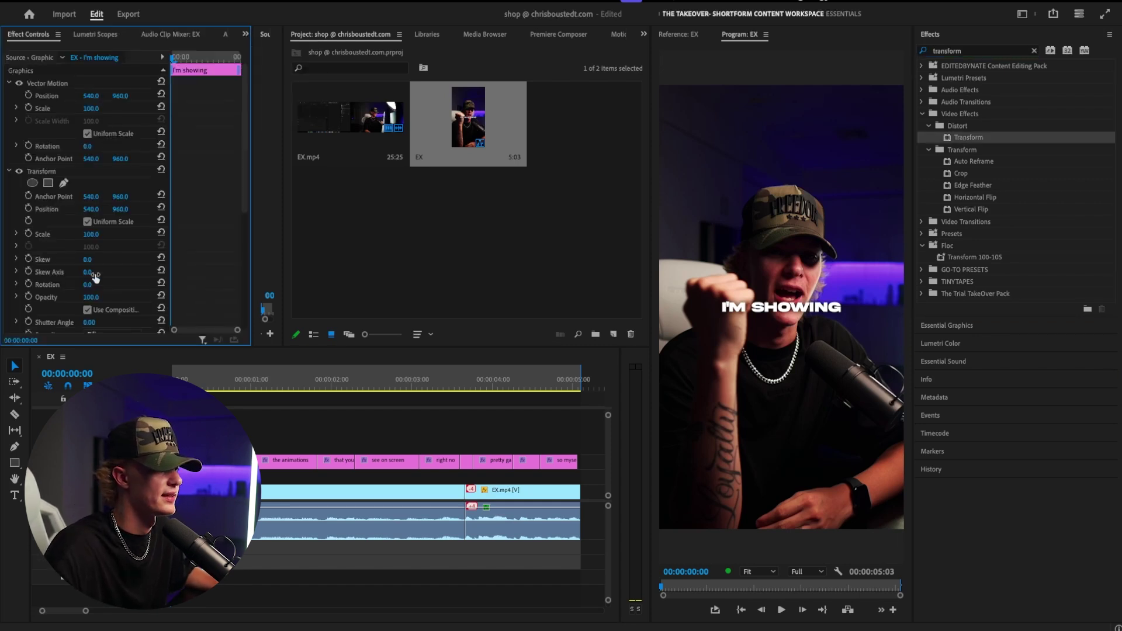
scroll(96, 278, down, 3)
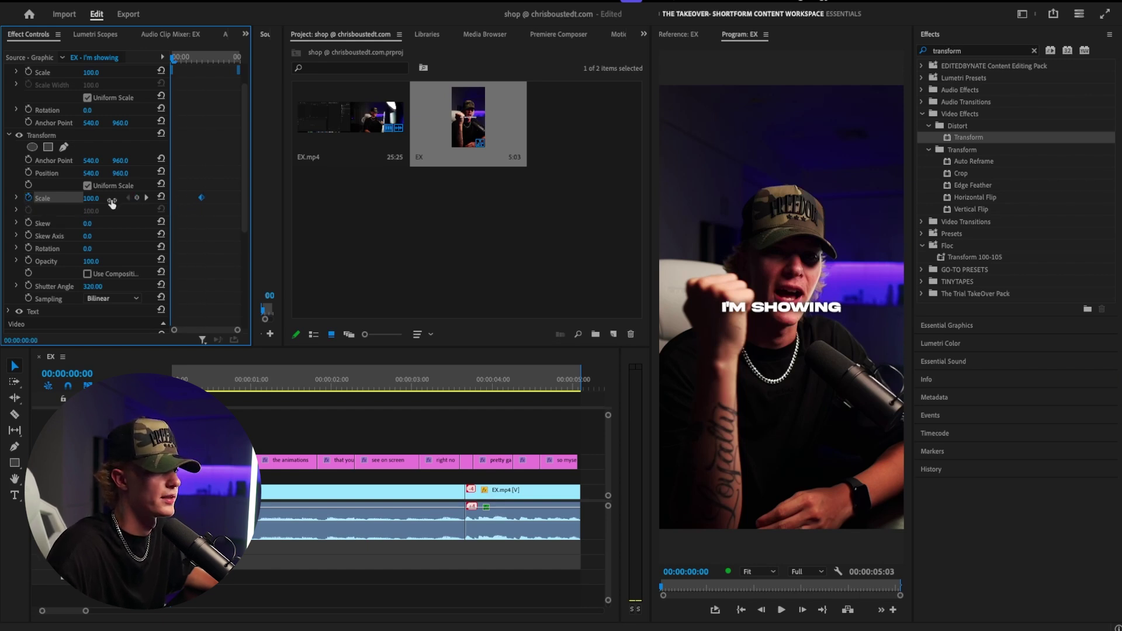
Set the starting Scale keyframe to 5 and make the Scale keyframes Bezier
text(52)
key(Return)
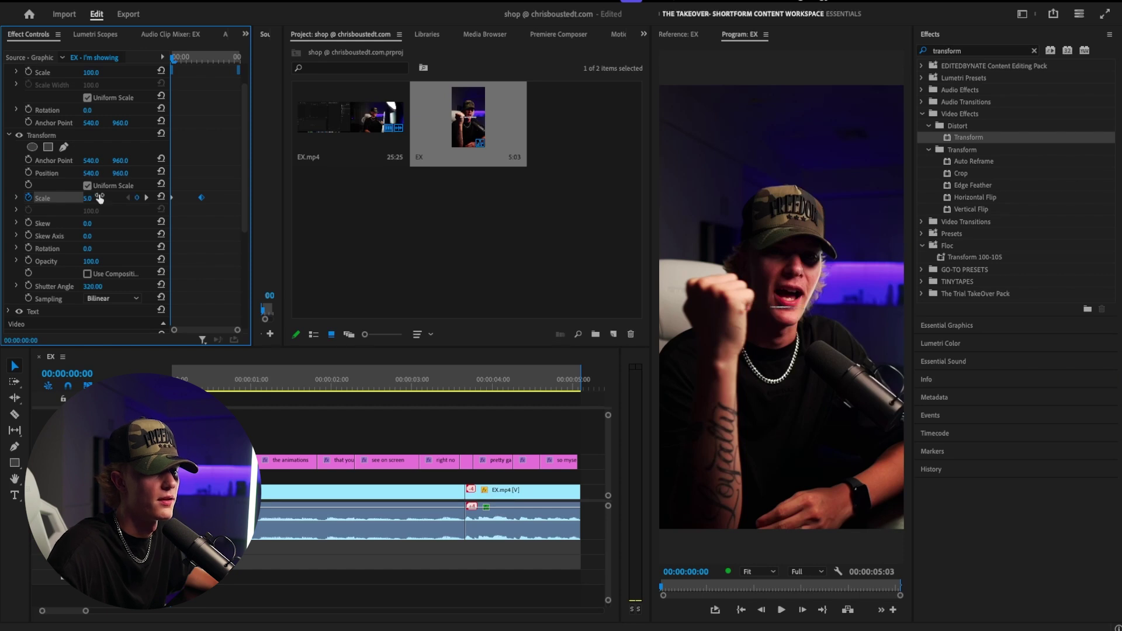
key(space)
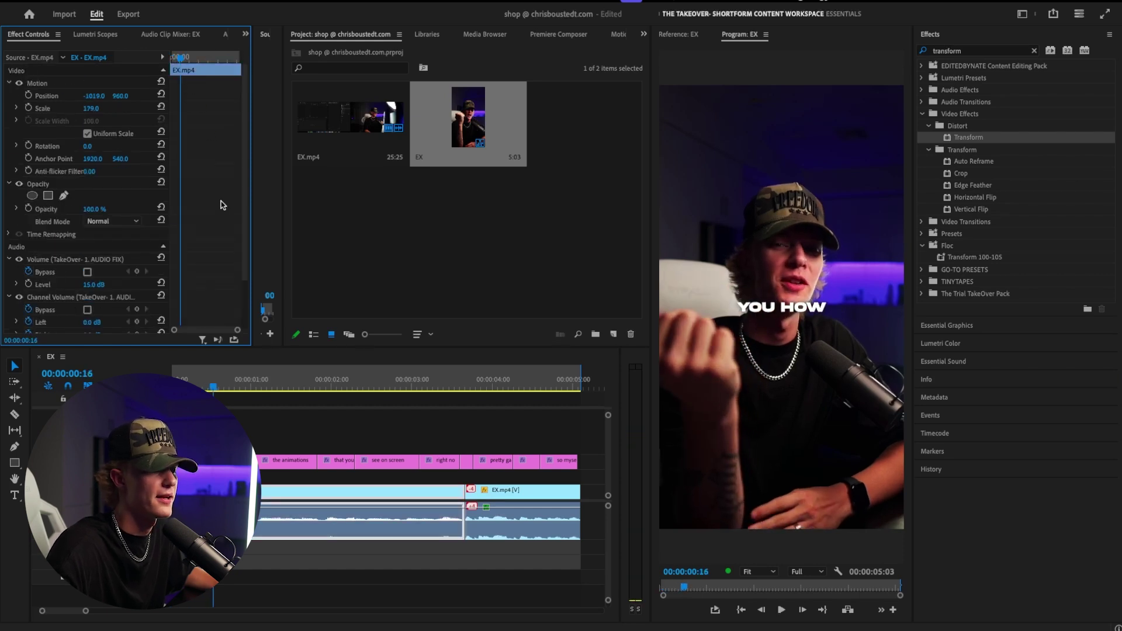
key(Home)
drag(217, 173, 189, 191)
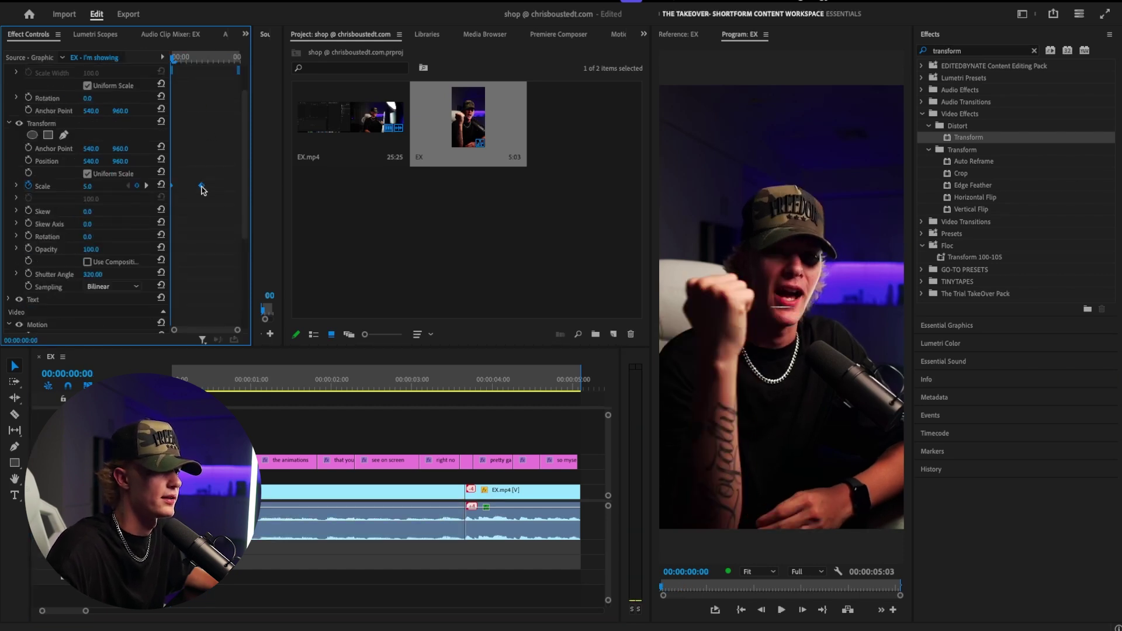
right_click(202, 190)
click(234, 315)
click(17, 185)
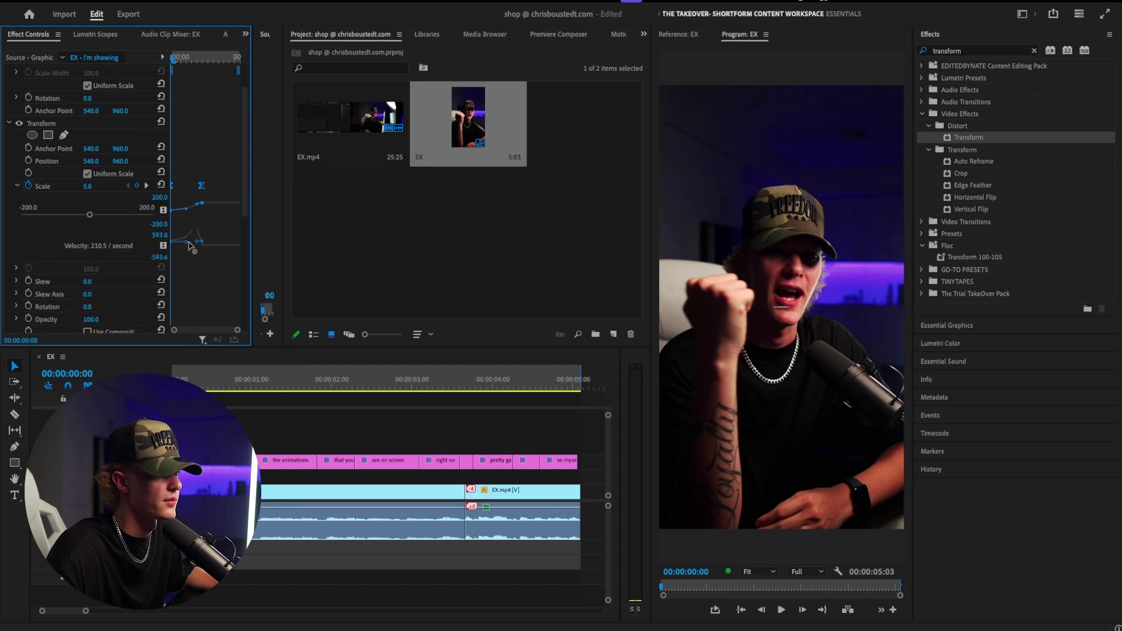
Play the sequence to preview the caption scale-in animation
key(space)
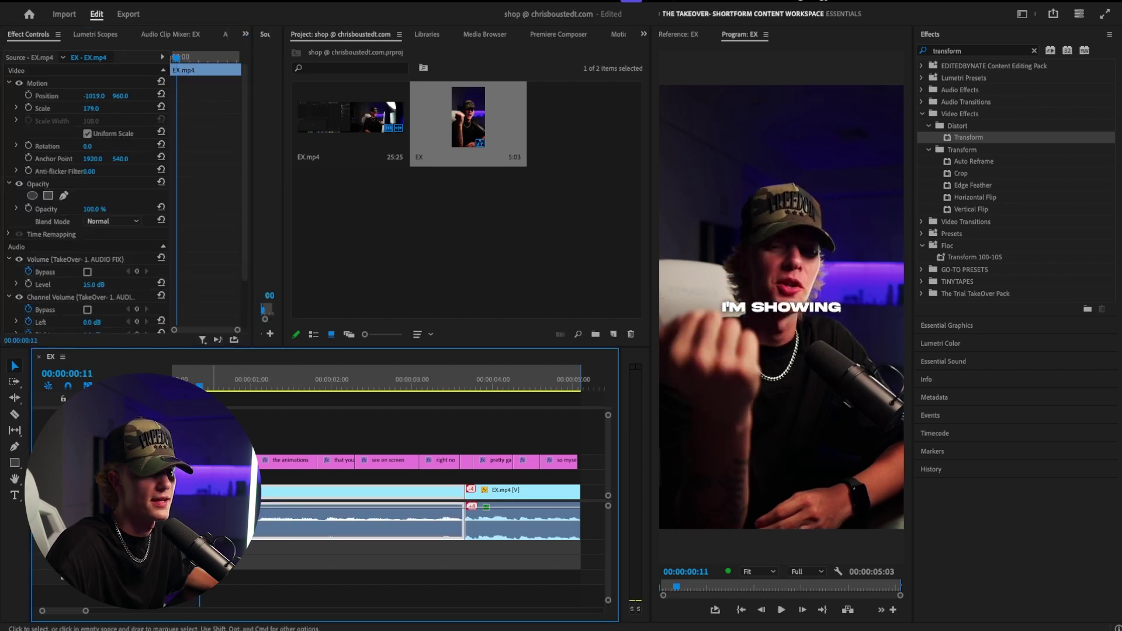
key(space)
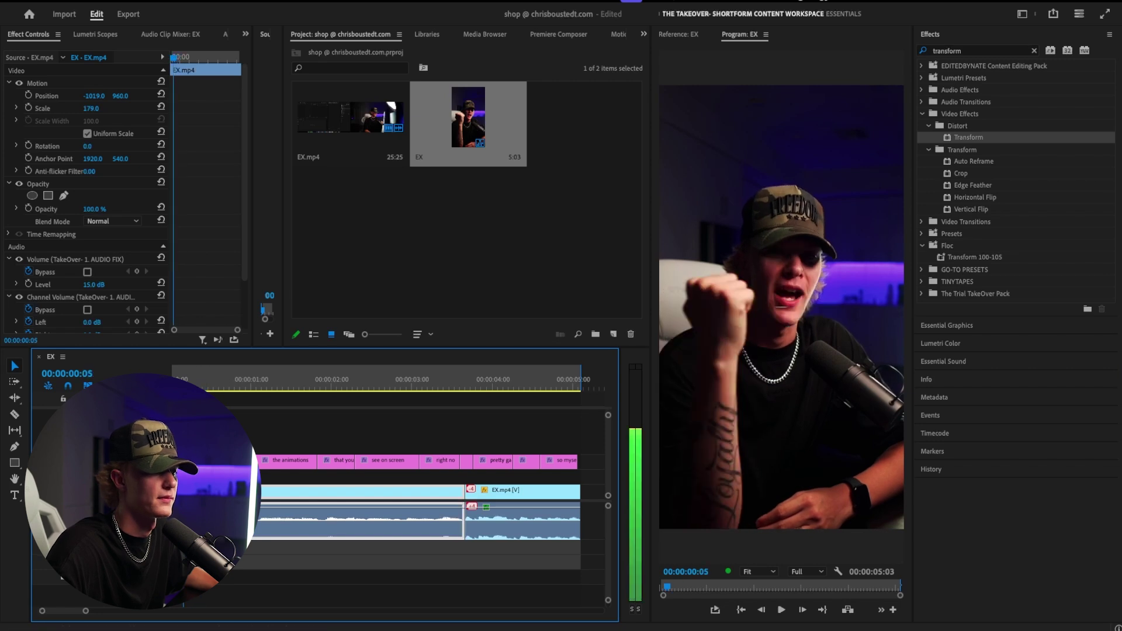
key(space)
scroll(196, 257, down, 2)
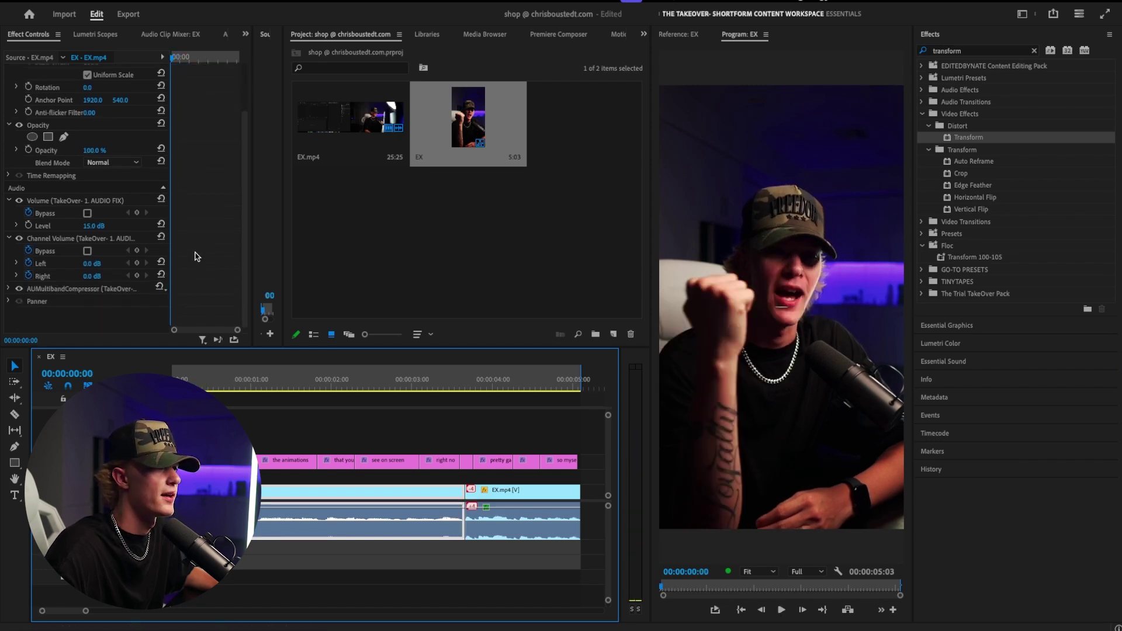
scroll(71, 213, up, 2)
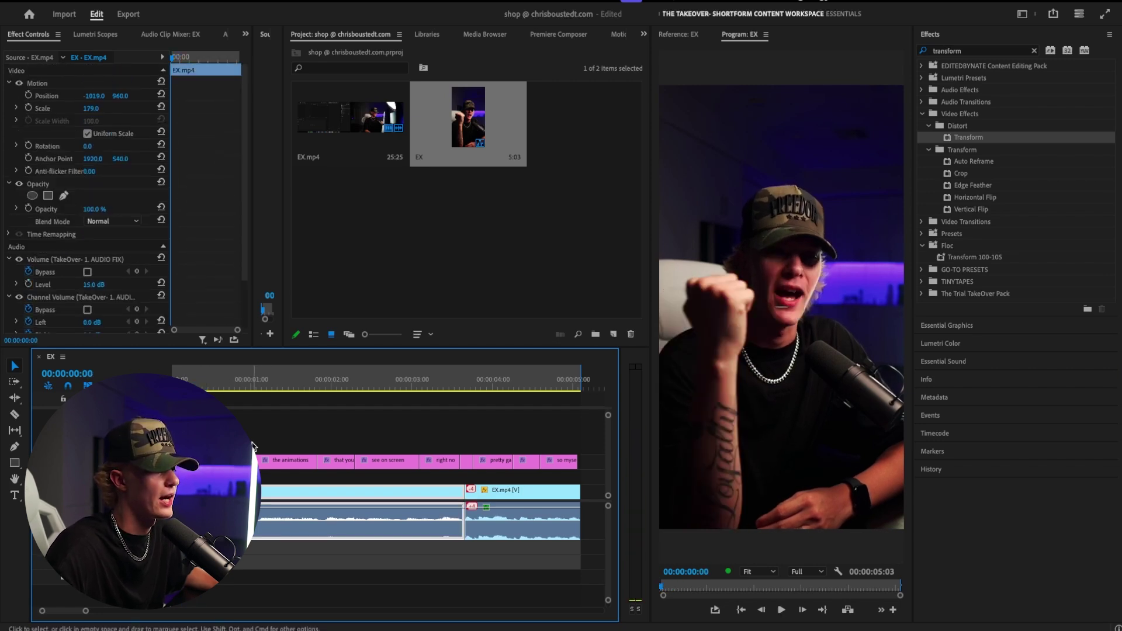
key(minus)
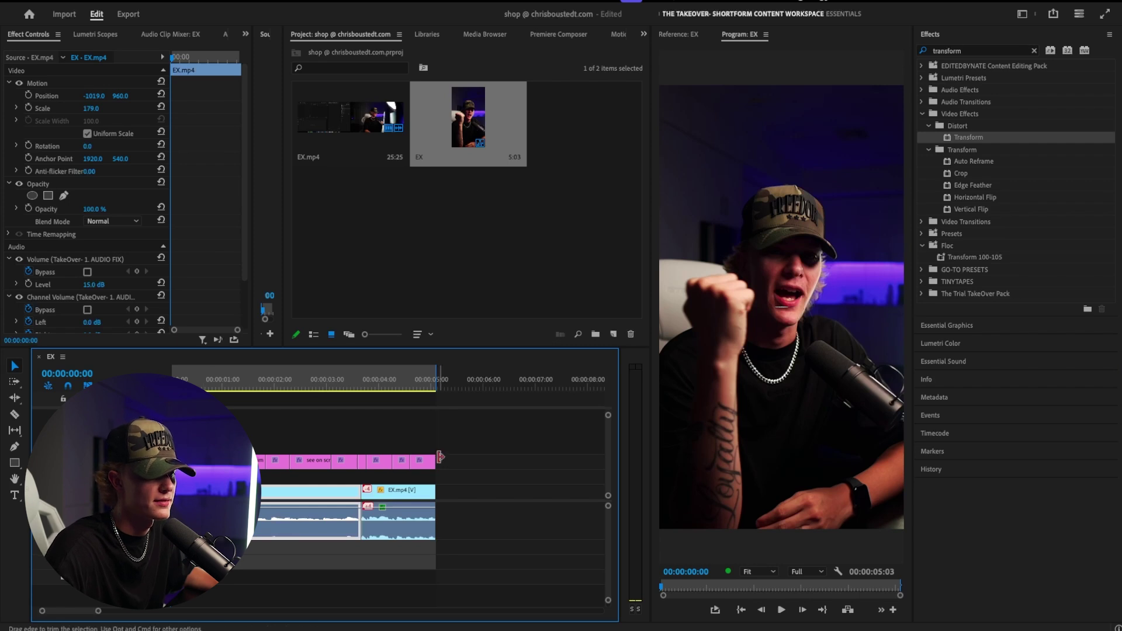
Copy the Transform effect from 'I'm showing' onto the other caption graphics, then play back
drag(434, 451, 267, 455)
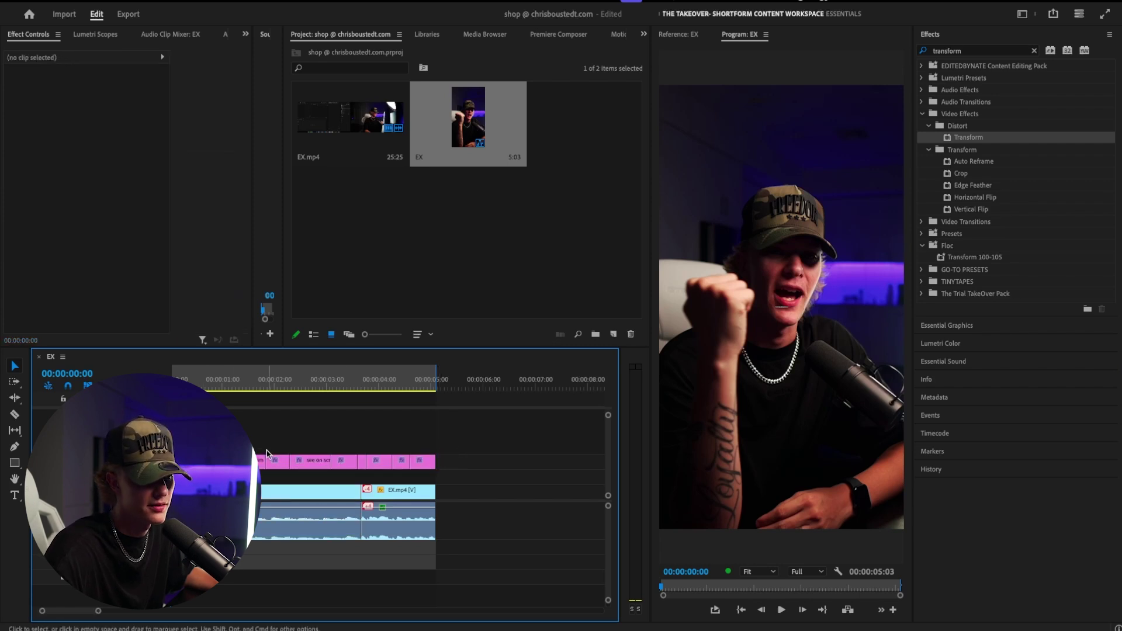
key(equal)
click(246, 460)
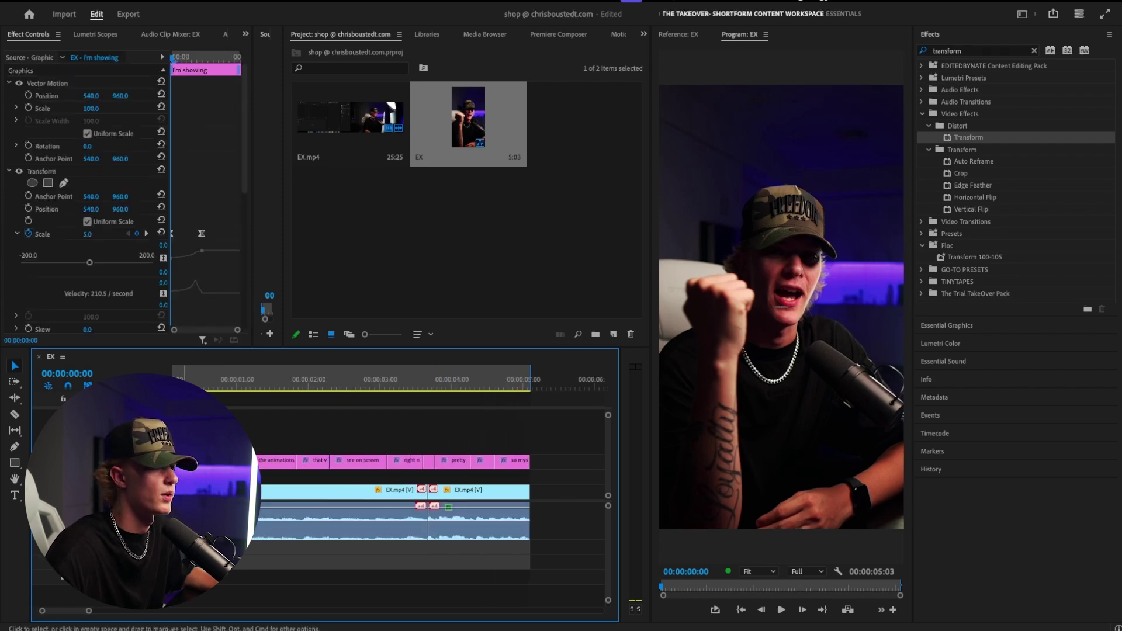
click(59, 173)
key(shift+3)
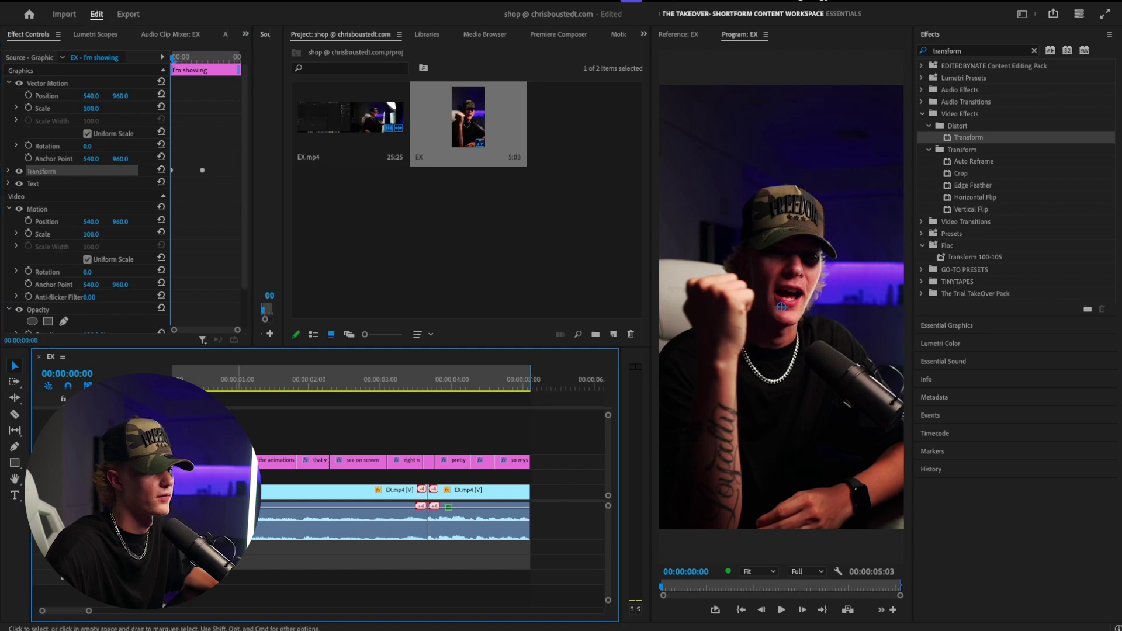
drag(508, 461, 508, 467)
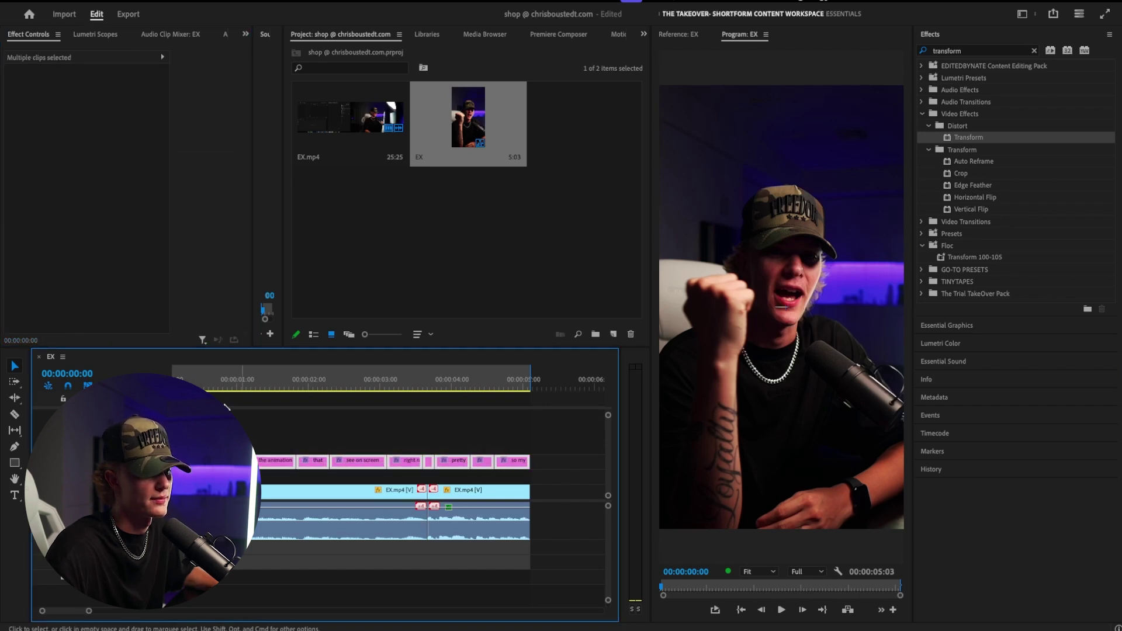
click(203, 386)
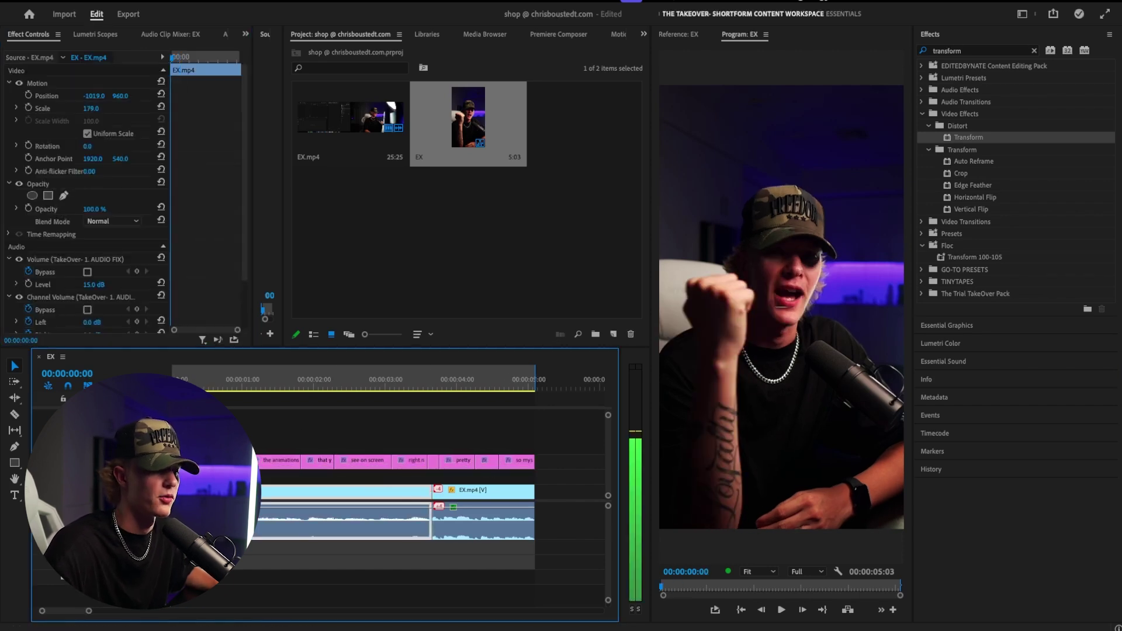
key(space)
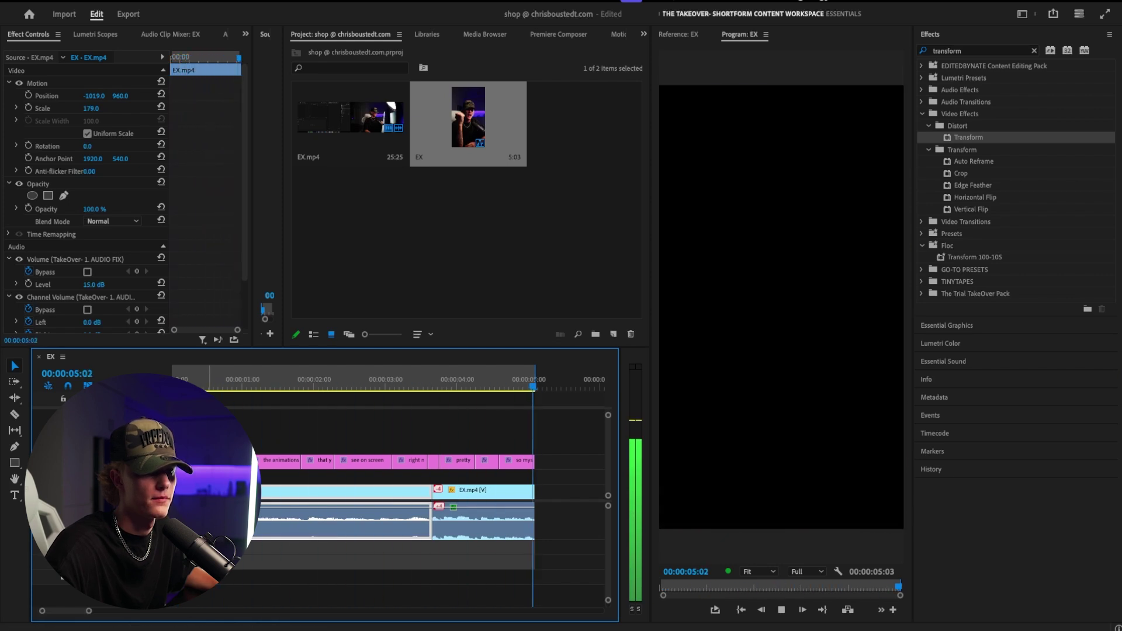
key(space)
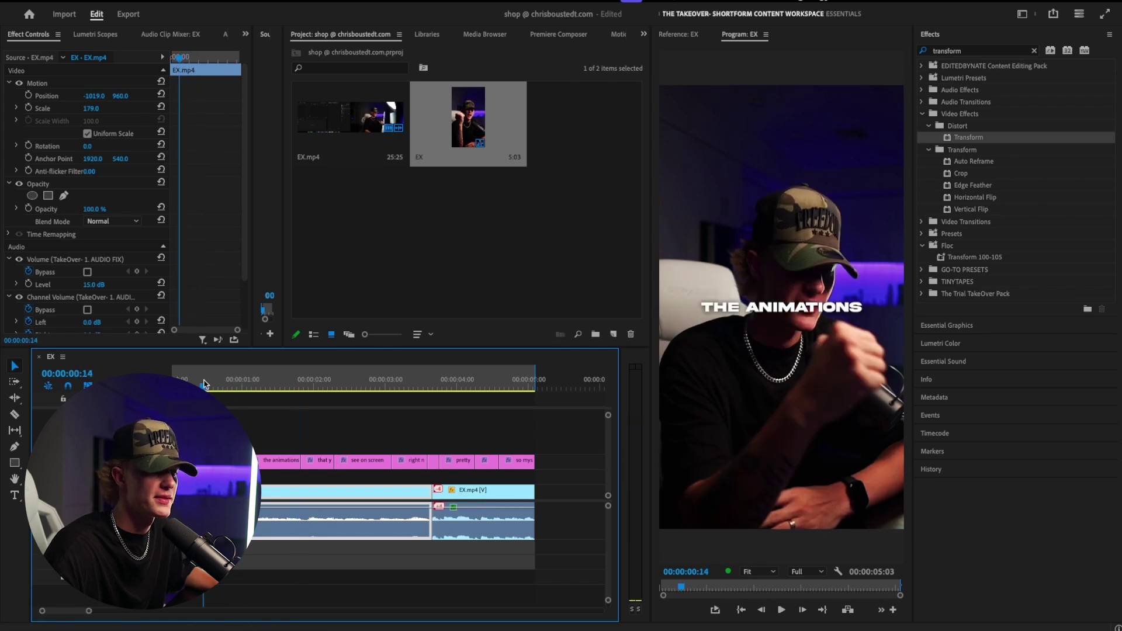
drag(204, 384, 214, 384)
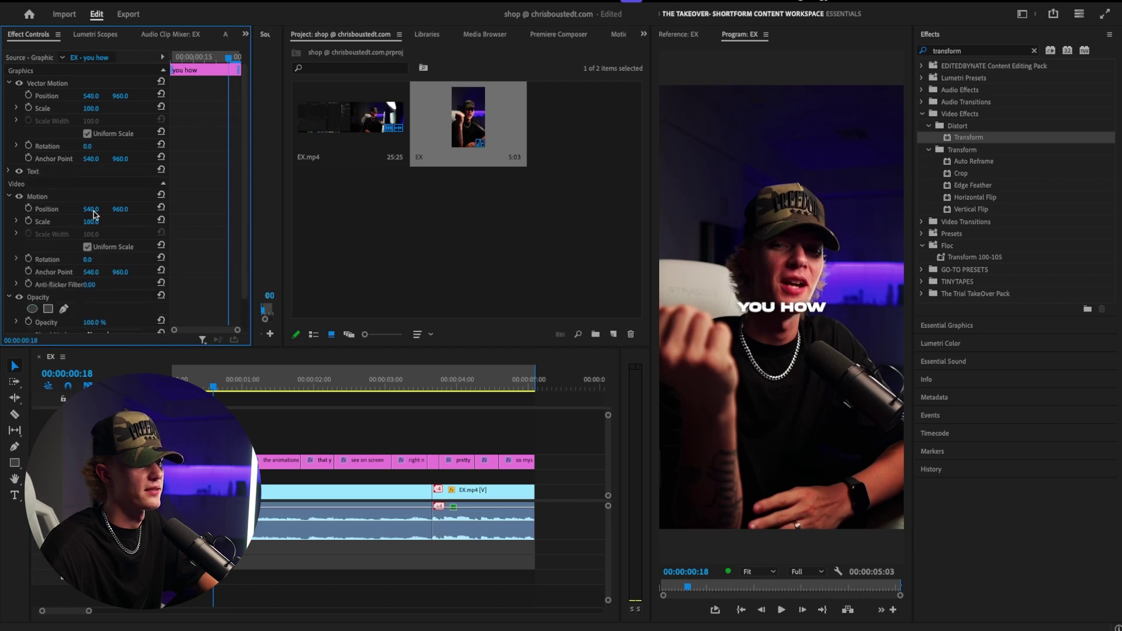
key(Home)
key(space)
click(320, 463)
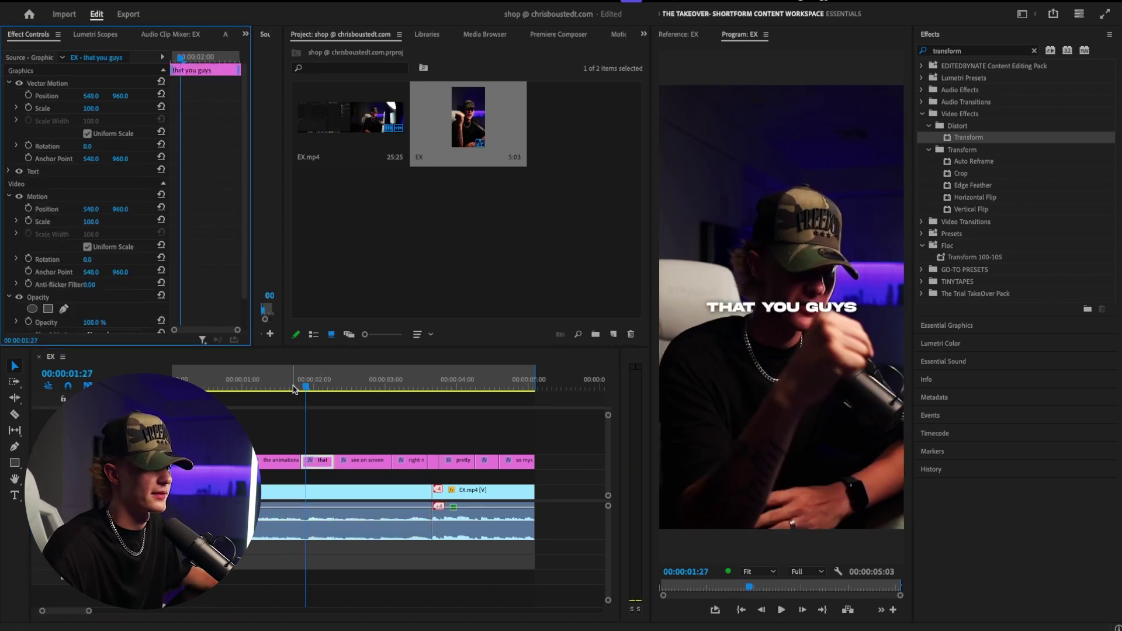
click(242, 417)
key(Home)
click(408, 383)
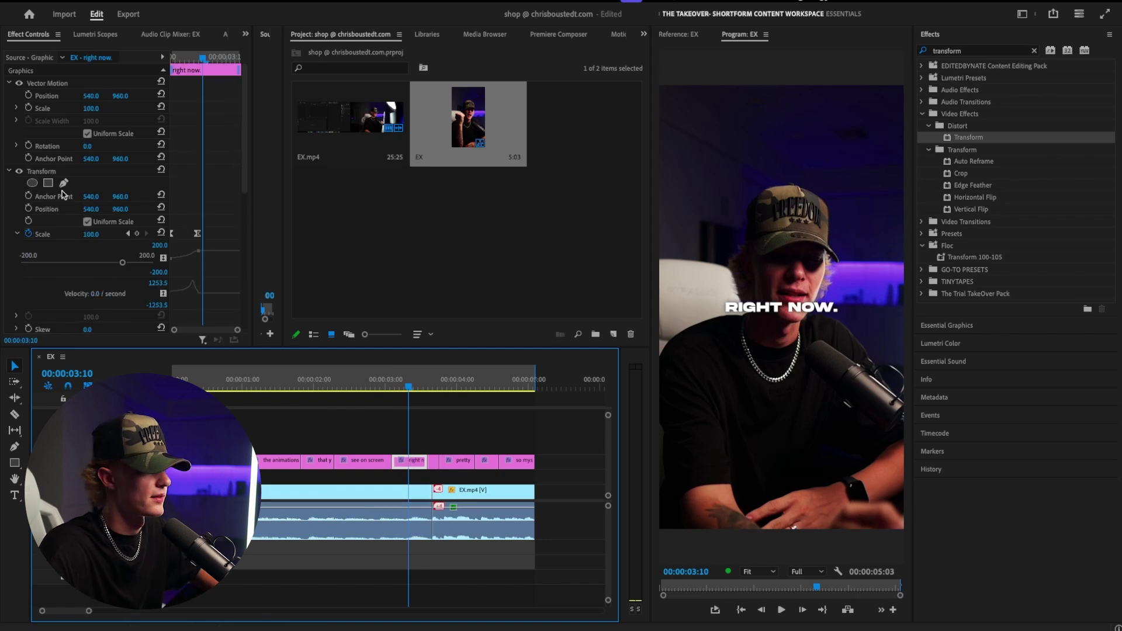
click(297, 387)
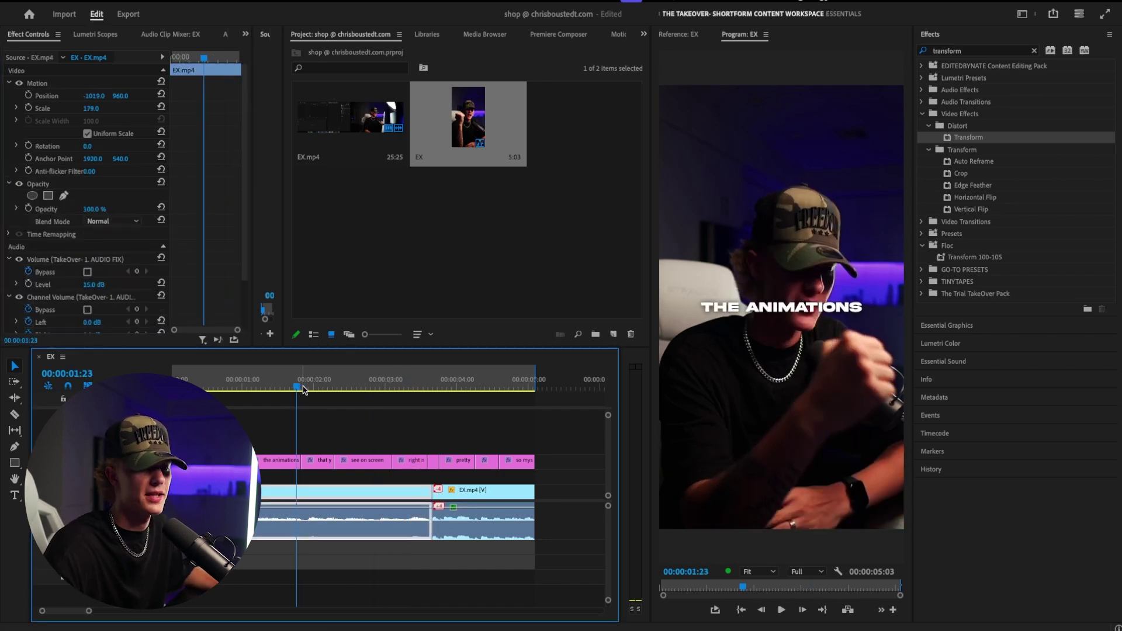
key(space)
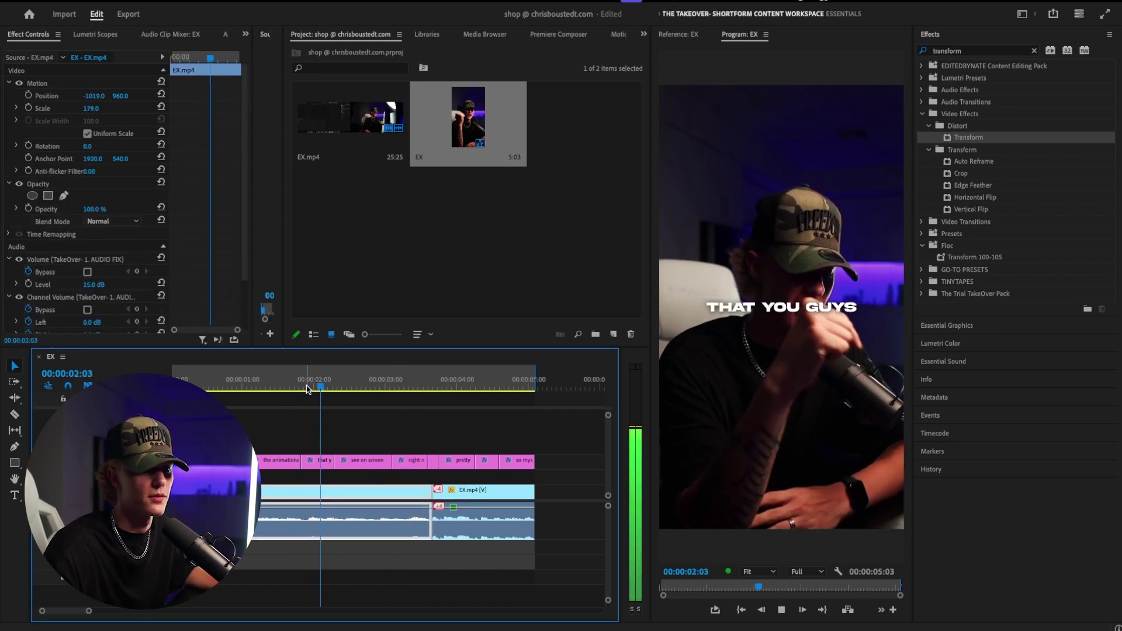